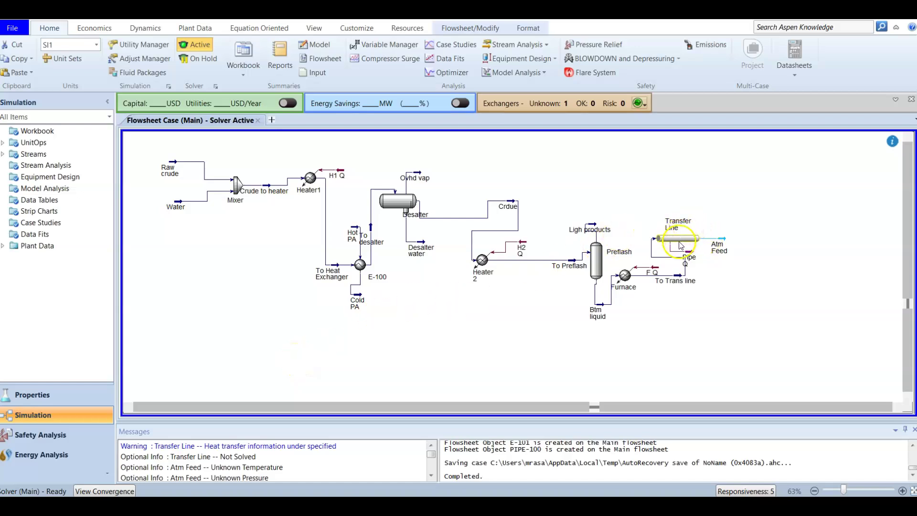
In the Transfer Line's Estimate HTC settings, include pipe wall, inner HTC, insulation and outer HTC
left_click(680, 239)
double_click(680, 240)
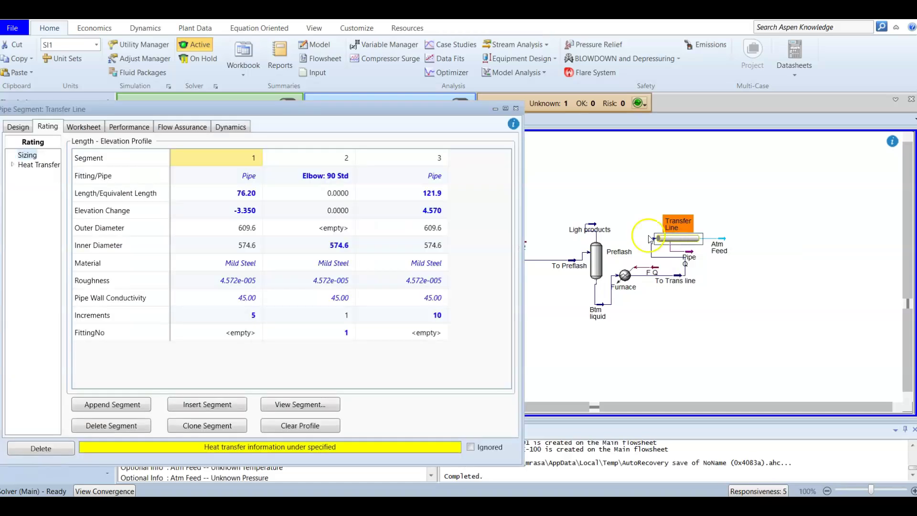
left_click_drag(328, 106, 533, 67)
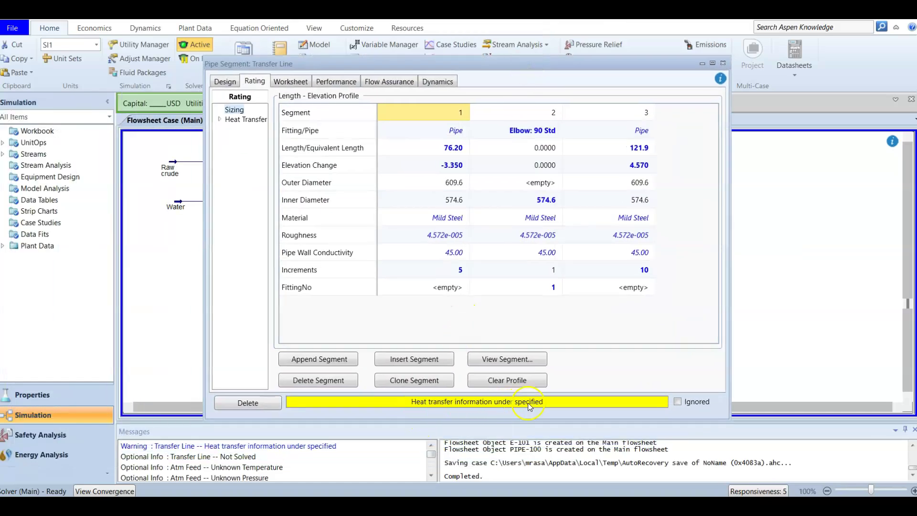
left_click(219, 119)
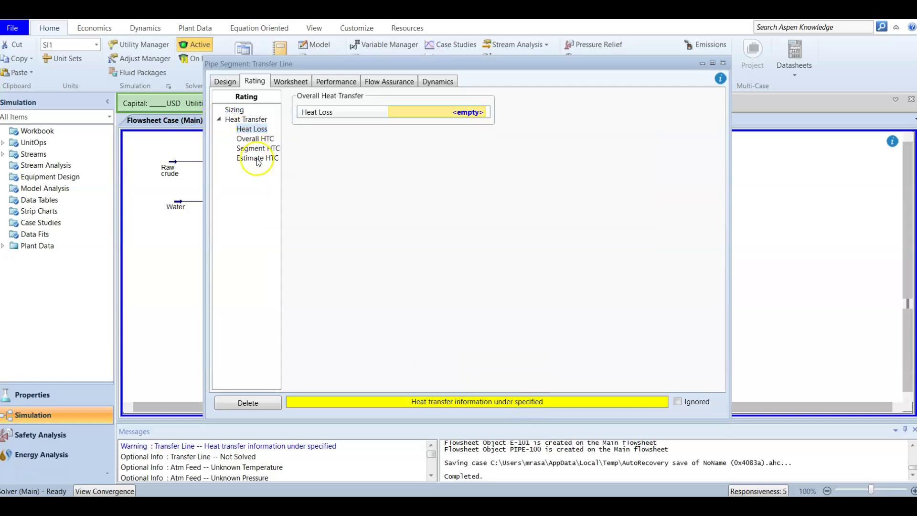
left_click(257, 159)
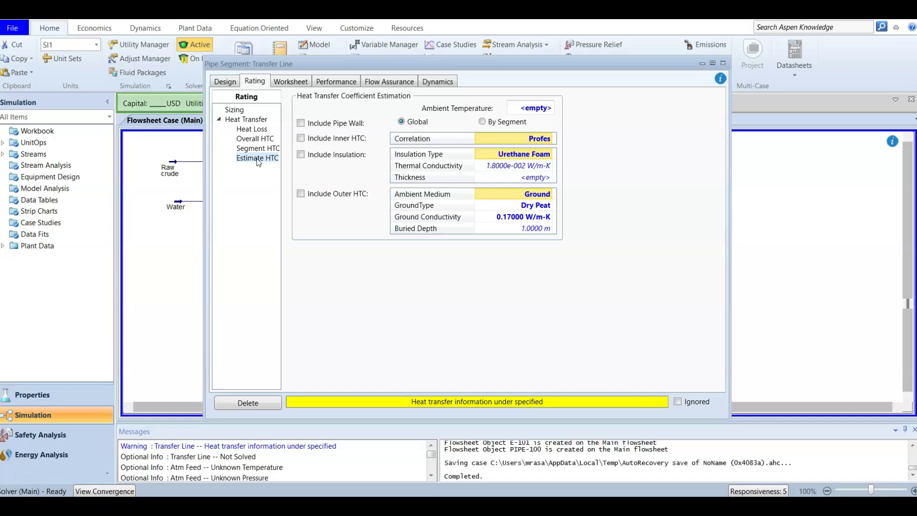
left_click(300, 124)
left_click(302, 138)
left_click(299, 155)
left_click(335, 205)
left_click(301, 194)
left_click(301, 194)
Set the Transfer Line's ambient temperature to -9.4 C and insulation thickness to 3.8e-2 m
left_click(527, 109)
type("-9.4")
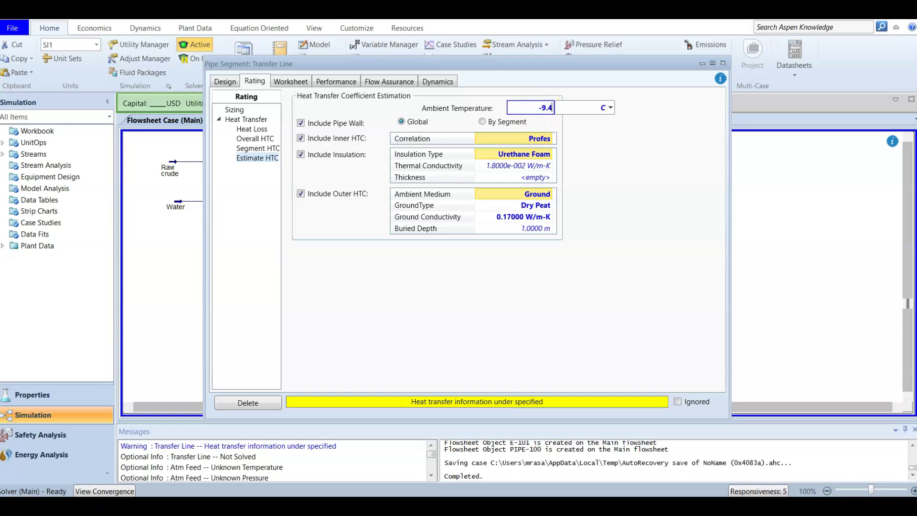
key("Return")
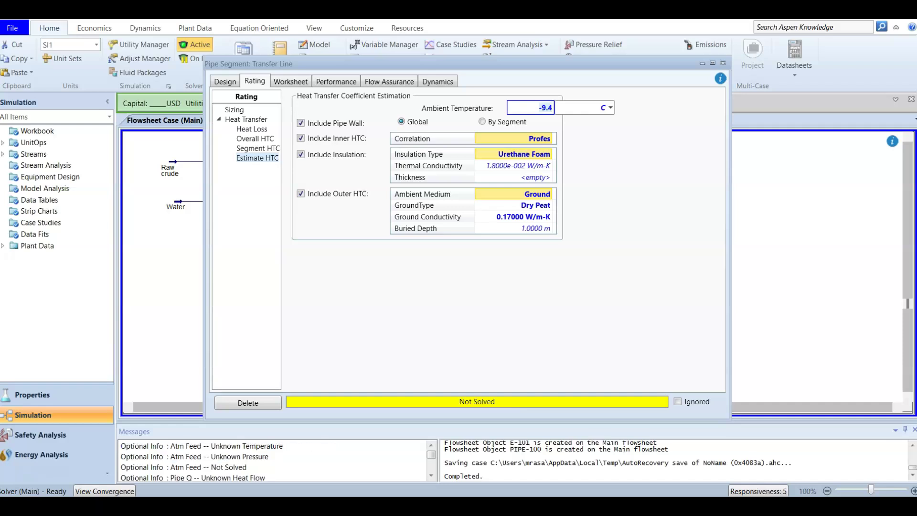
left_click(628, 200)
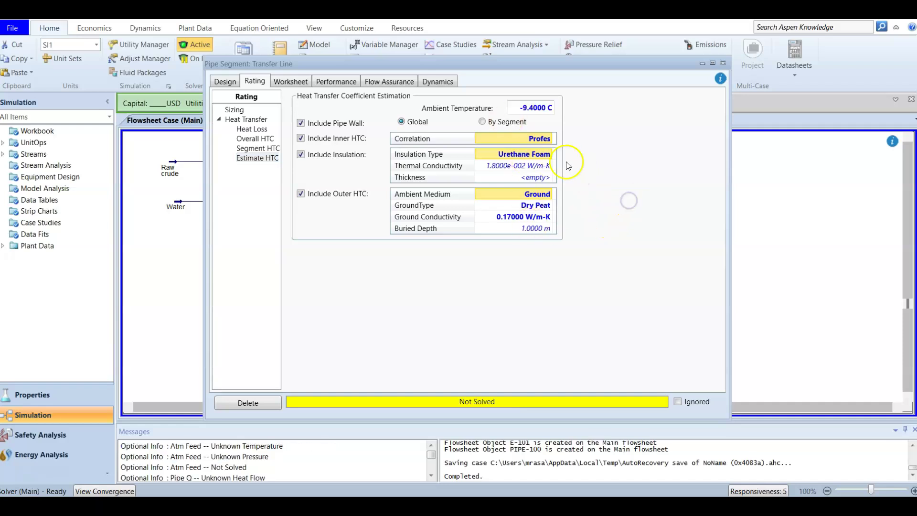
left_click(512, 159)
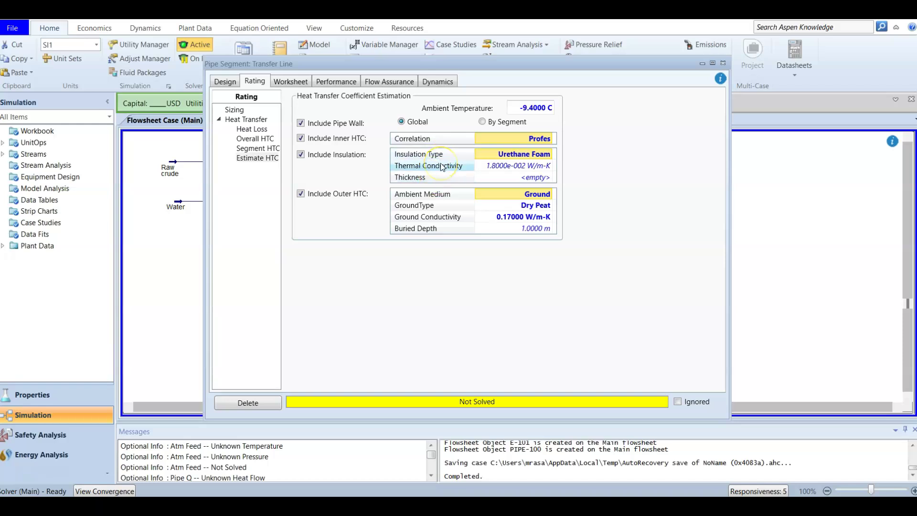
left_click(532, 176)
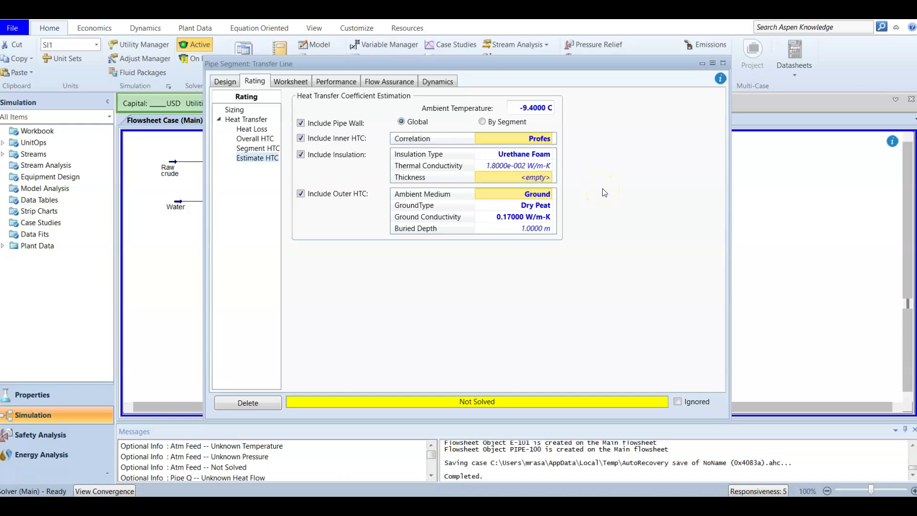
type("3")
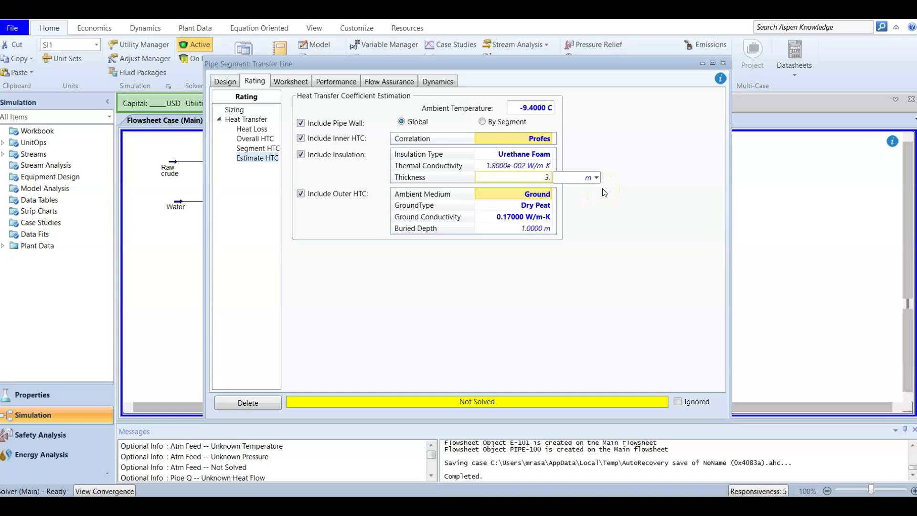
type(".8e-2")
key("Return")
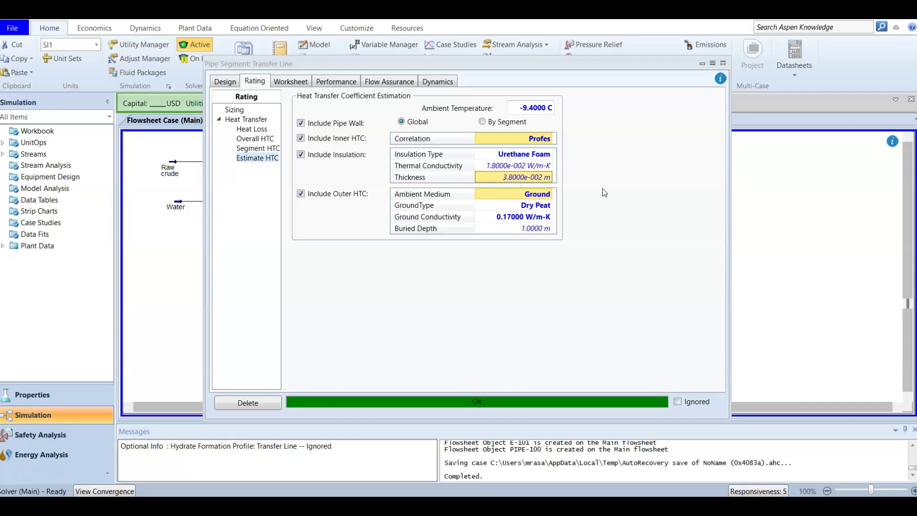
Change the Transfer Line's ambient medium from Ground to Air with a velocity of 11.176 m/s
left_click(533, 195)
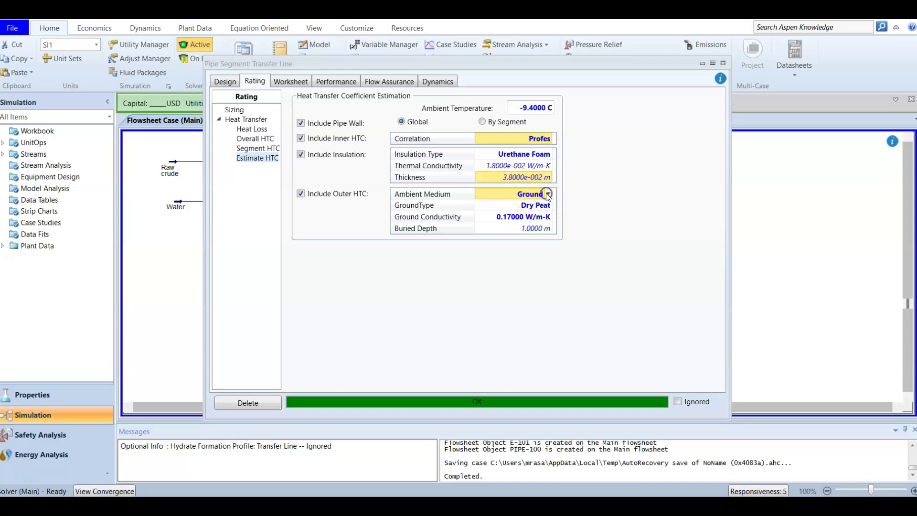
left_click(548, 194)
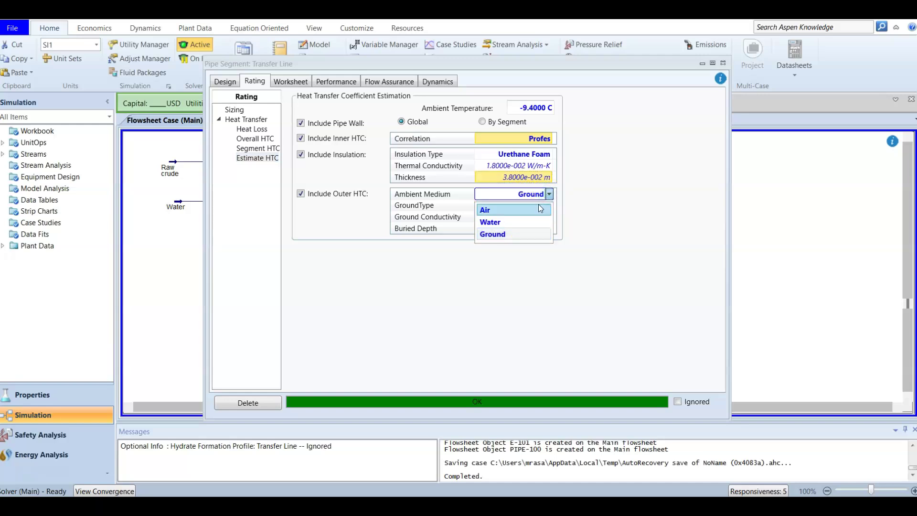
left_click(537, 209)
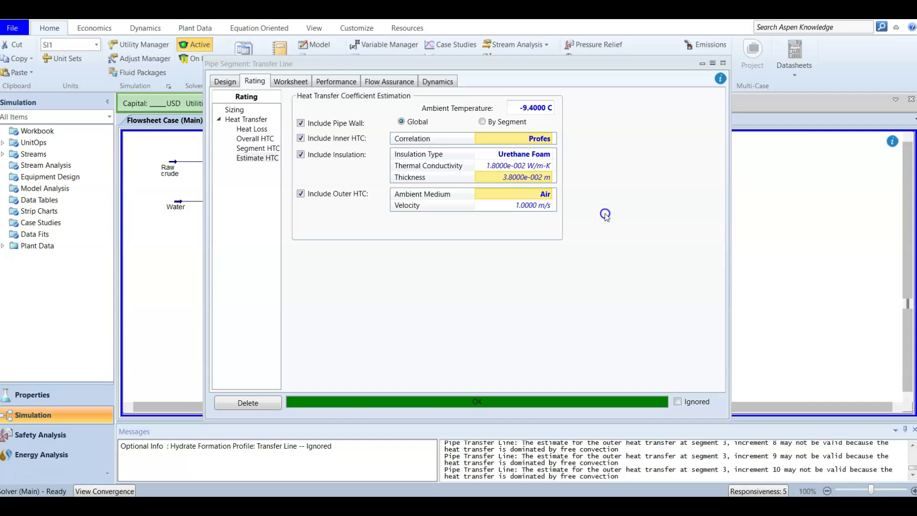
left_click(536, 206)
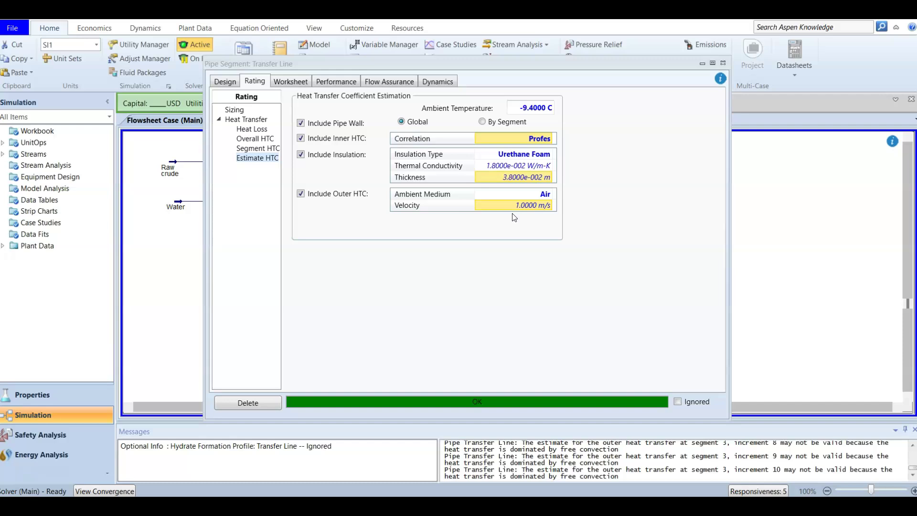
type("11.176")
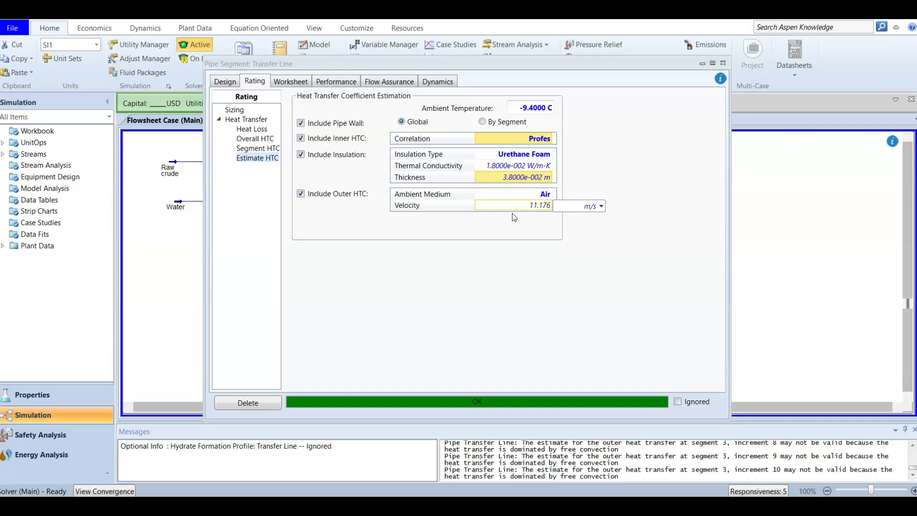
key("Return")
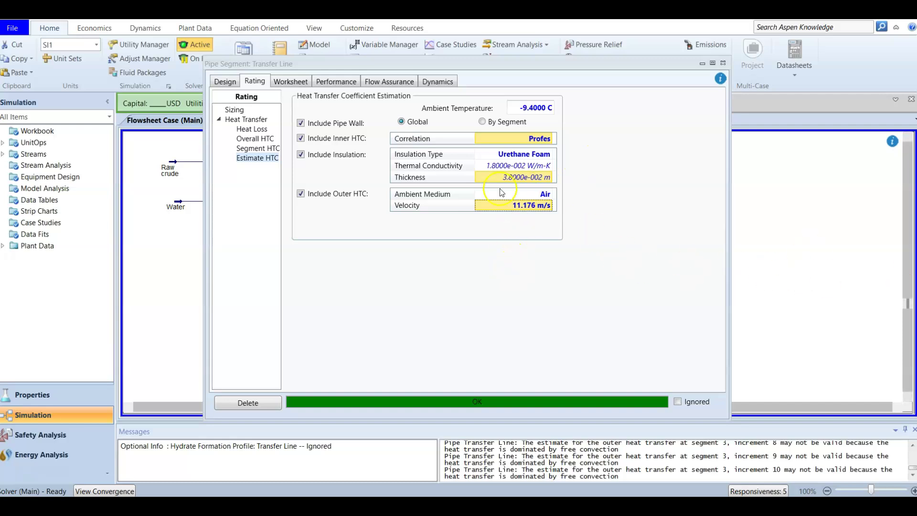
Close the Transfer Line window, reroute the To Trans line stream, and check the streams' info cards
left_click(723, 63)
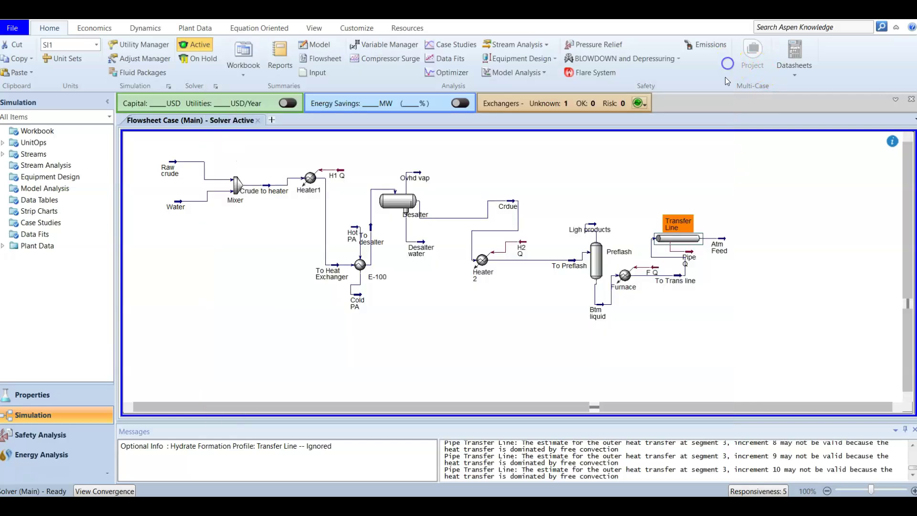
mouse_move(723, 242)
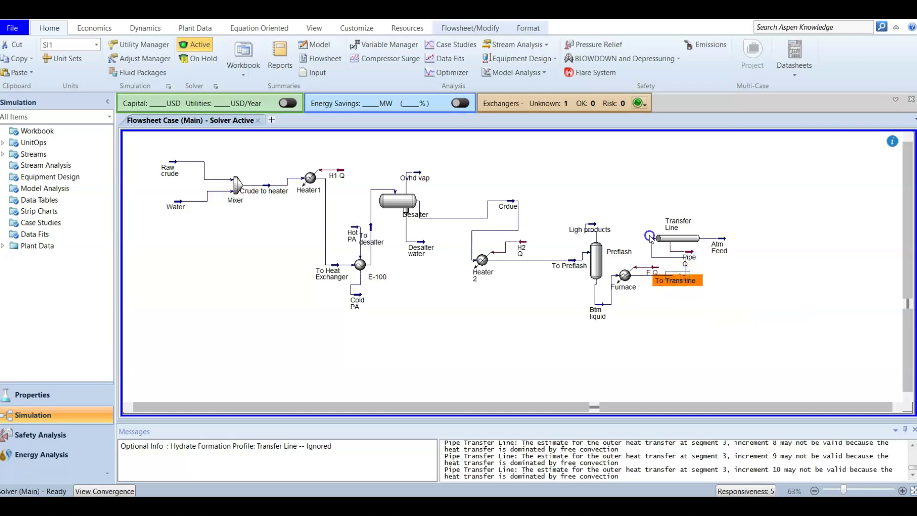
left_click(754, 314)
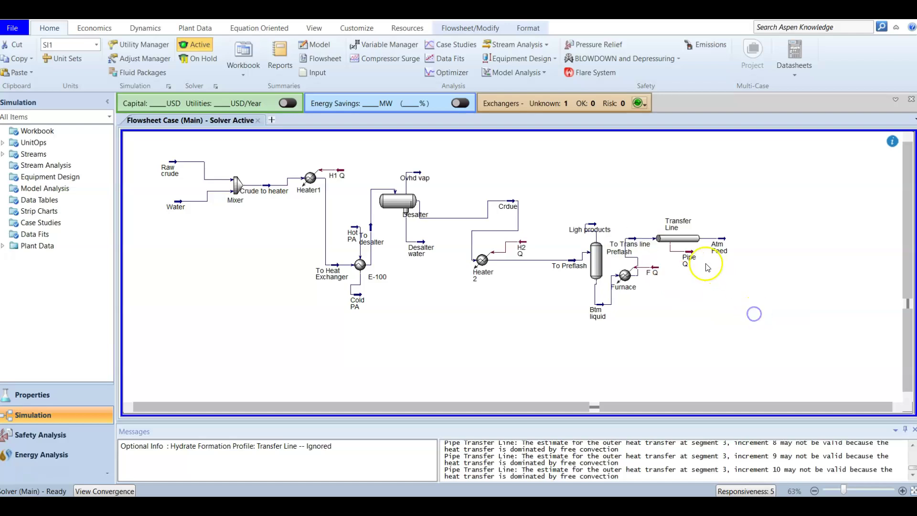
mouse_move(634, 244)
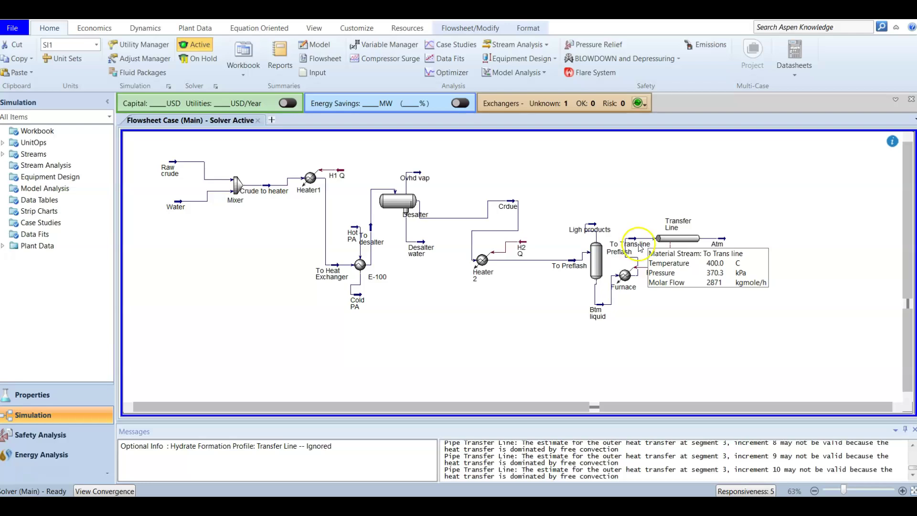
mouse_move(723, 244)
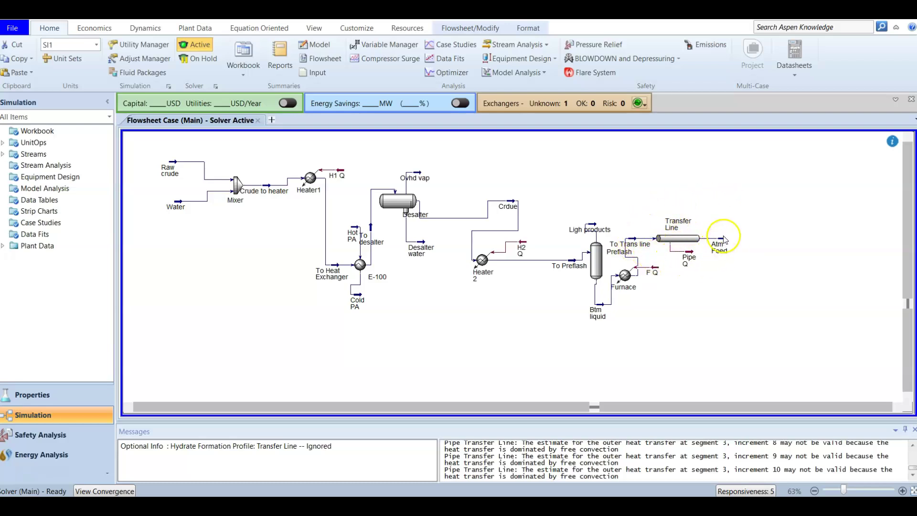
mouse_move(722, 260)
Reopen the Transfer Line and check its stream conditions, including the 400.0 inlet temperature and 370.3 kPa pressure
double_click(675, 238)
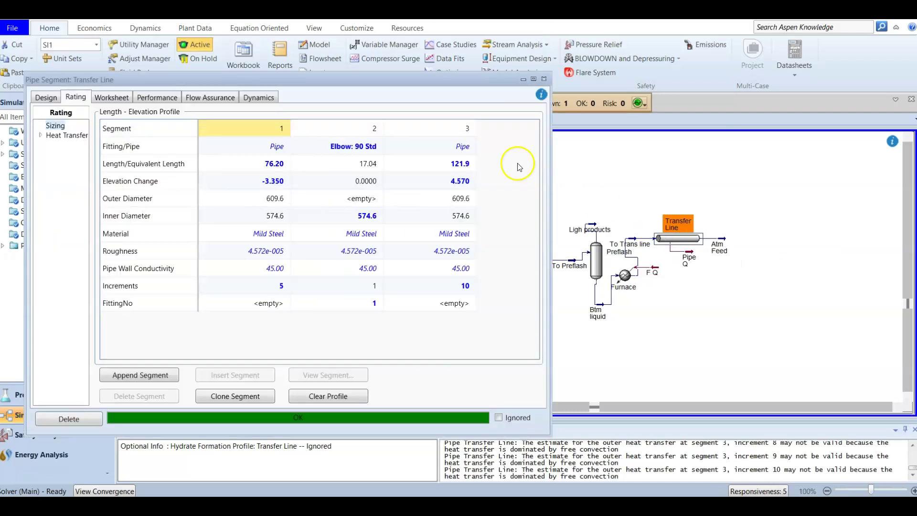
left_click_drag(293, 75, 499, 50)
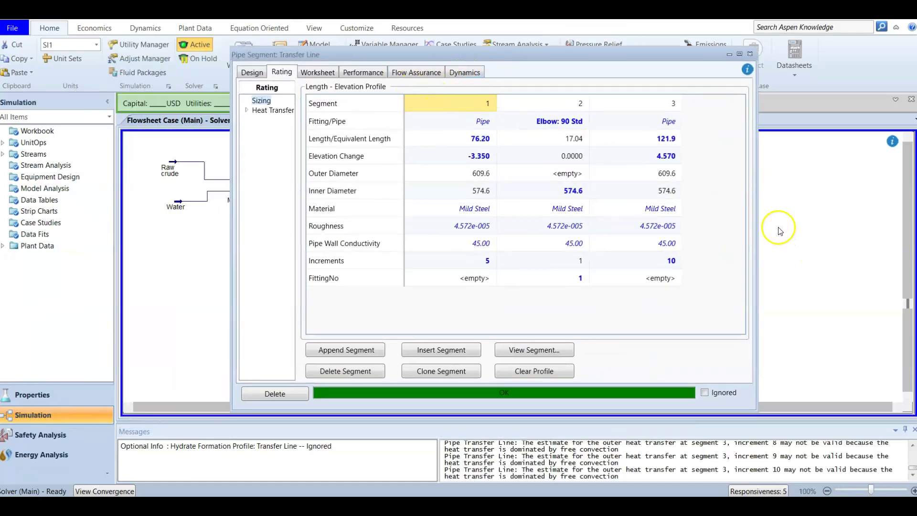
left_click_drag(615, 65, 522, 78)
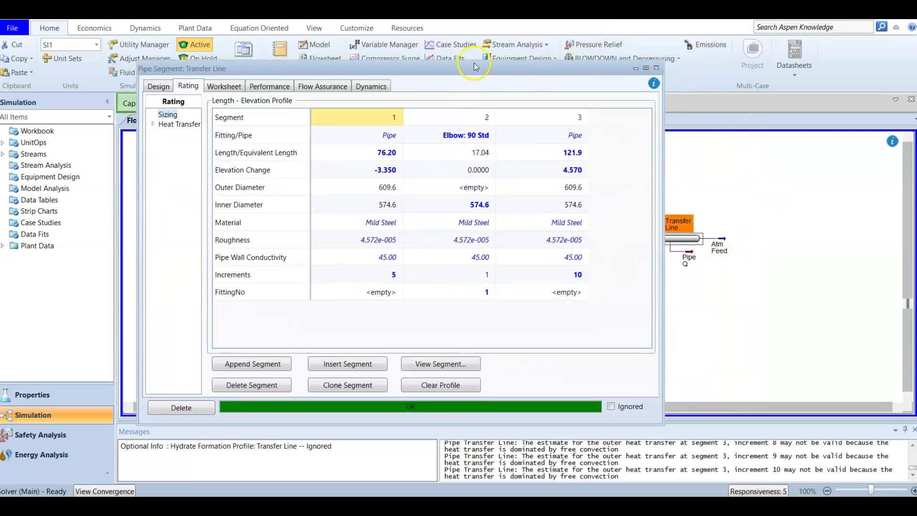
left_click_drag(488, 69, 617, 54)
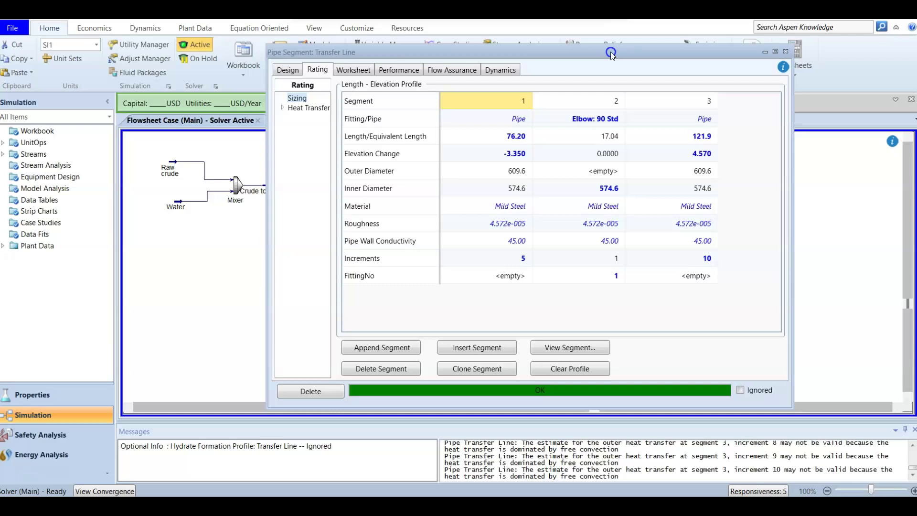
left_click(366, 71)
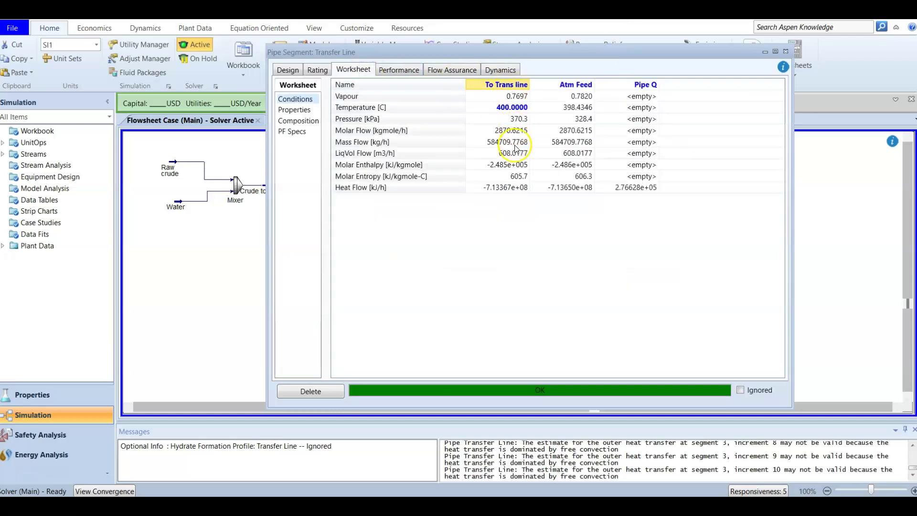
left_click(515, 108)
left_click(555, 106)
left_click(520, 118)
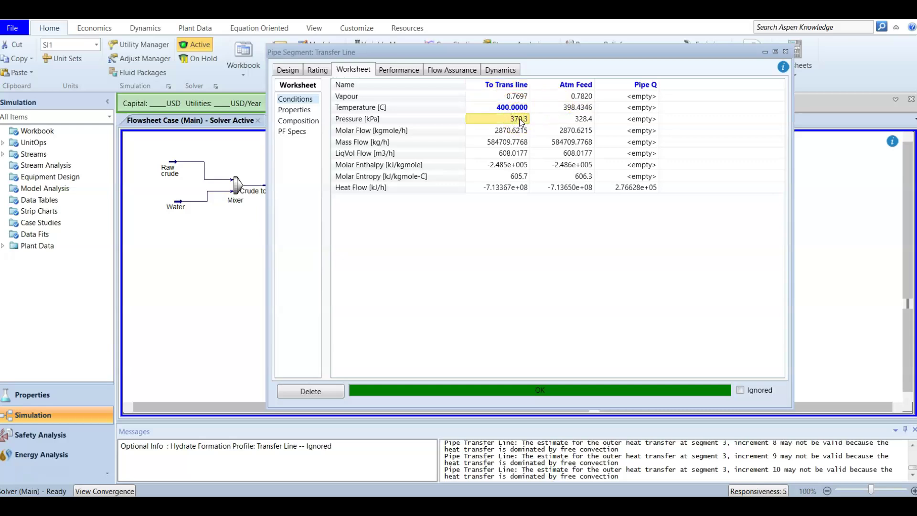
Review the component composition of both Transfer Line streams, then close the pipe window
left_click(295, 121)
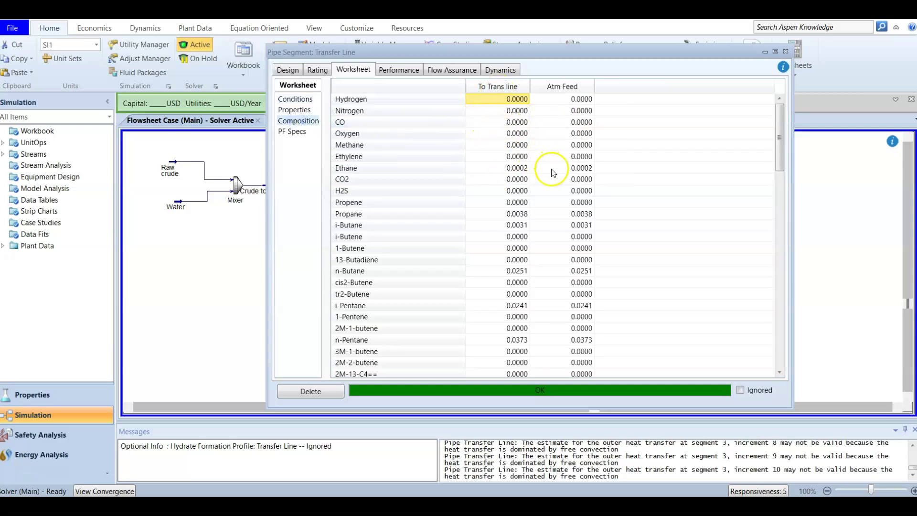
scroll(545, 143, "down", 13)
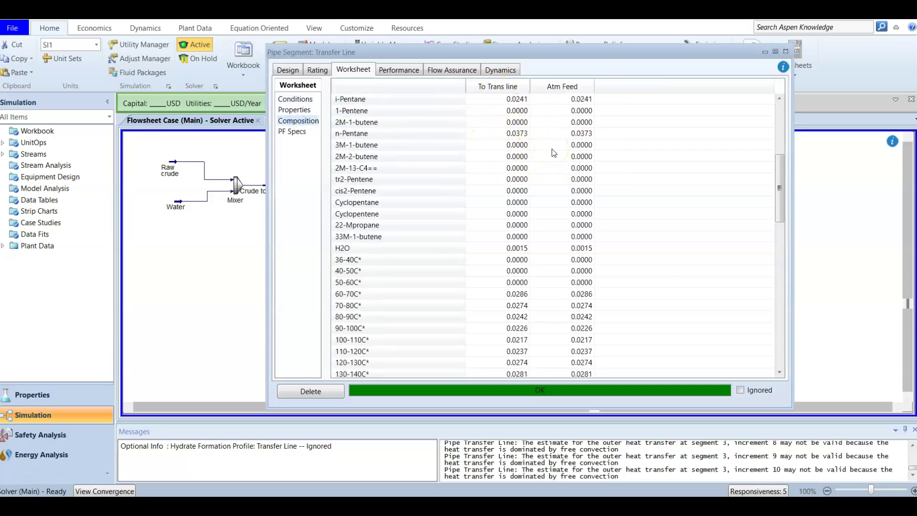
scroll(553, 152, "down", 5)
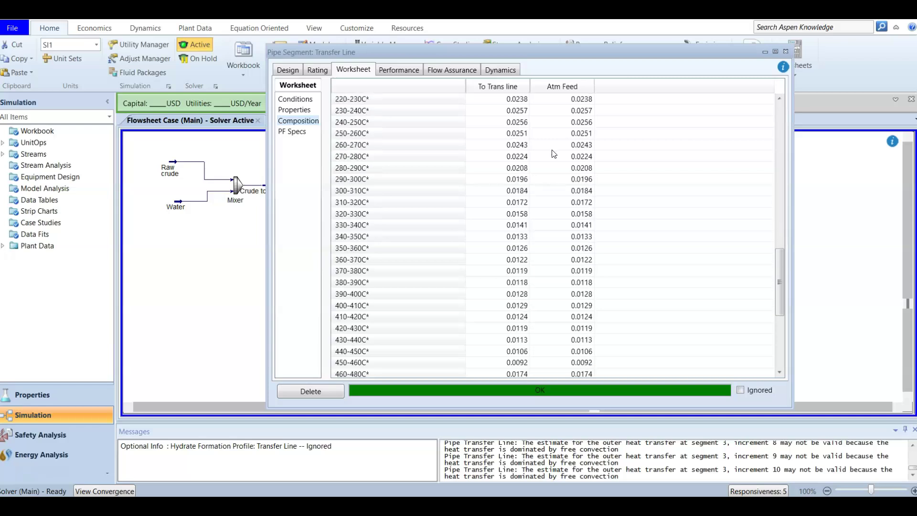
left_click(787, 52)
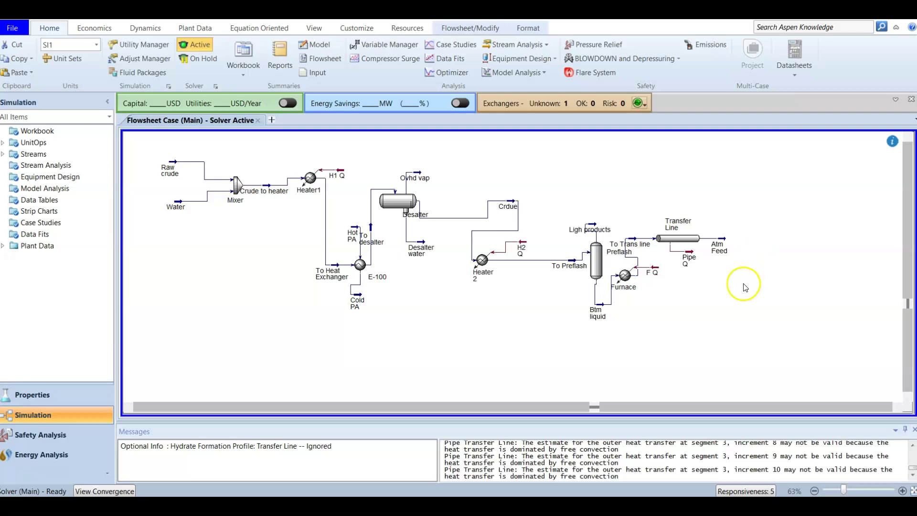
Enable Do Slug Calculations under the Transfer Line's Flow Assurance > Slug Analysis
left_click(683, 237)
double_click(684, 236)
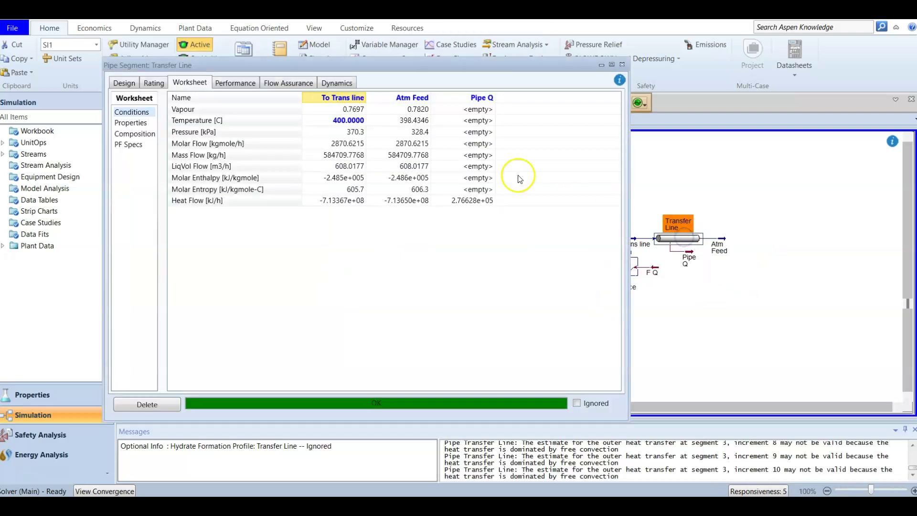
left_click(288, 83)
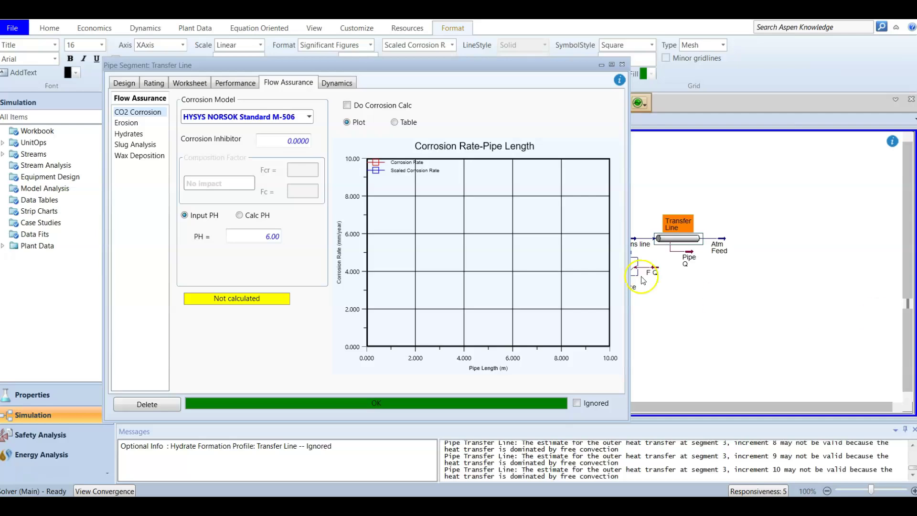
left_click(143, 145)
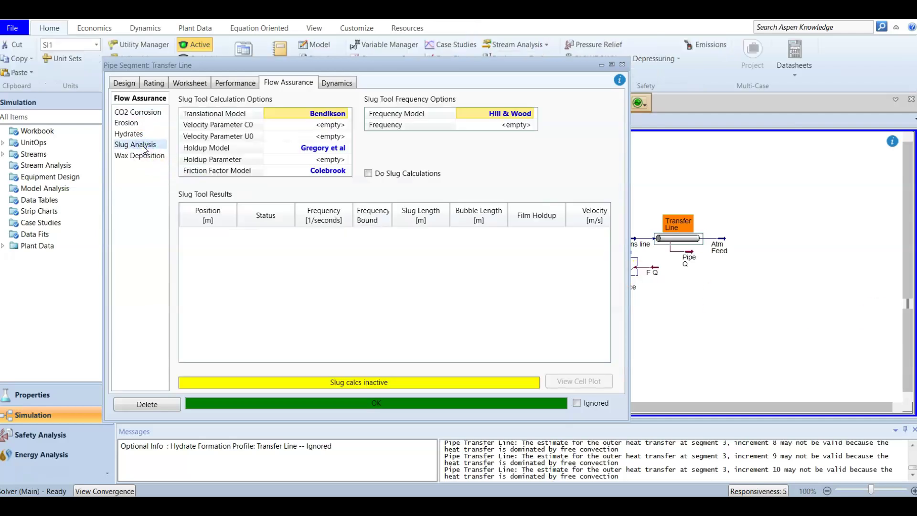
left_click(369, 172)
left_click(369, 174)
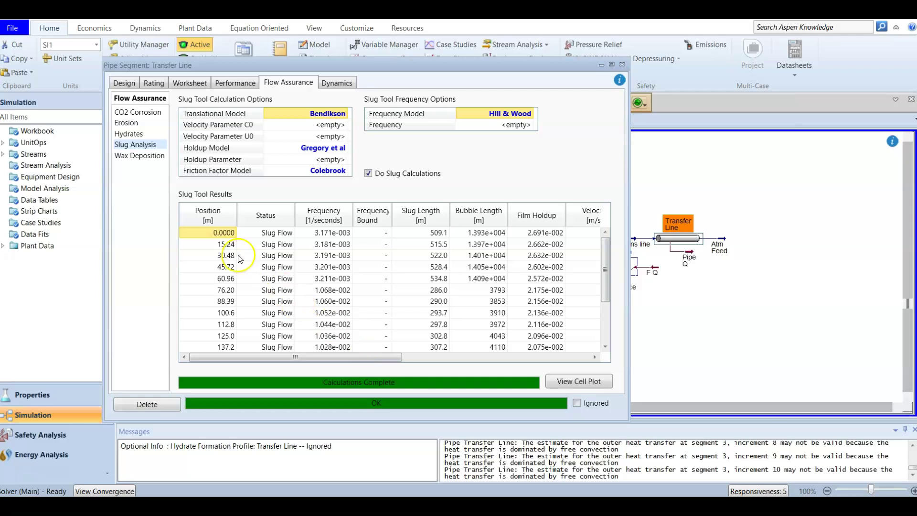
scroll(228, 241, "down", 1)
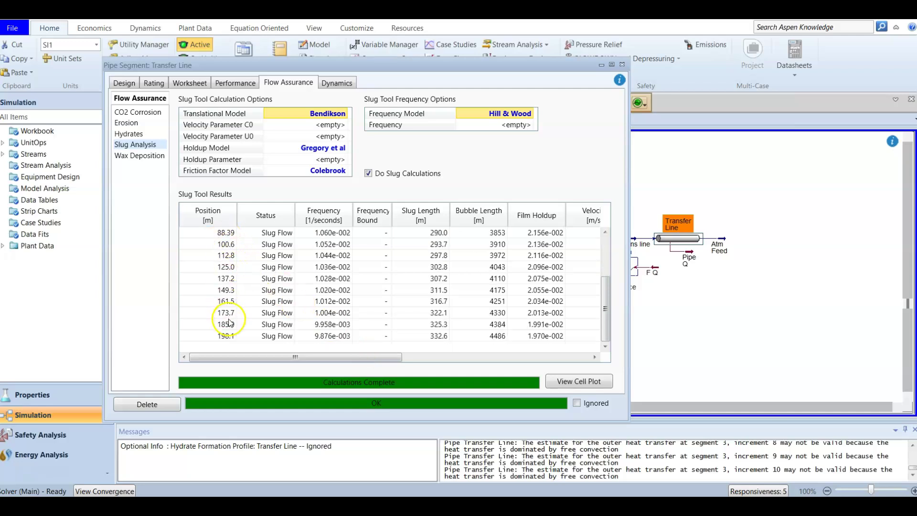
scroll(292, 306, "up", 1)
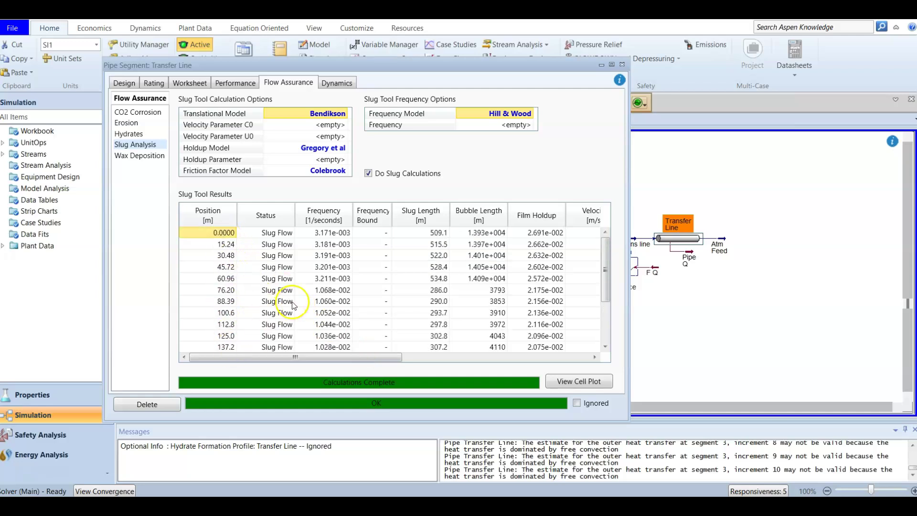
Review the slug results: slug length 509.1 m at position 0.0000 and 332.6 m at 198.1
left_click(286, 234)
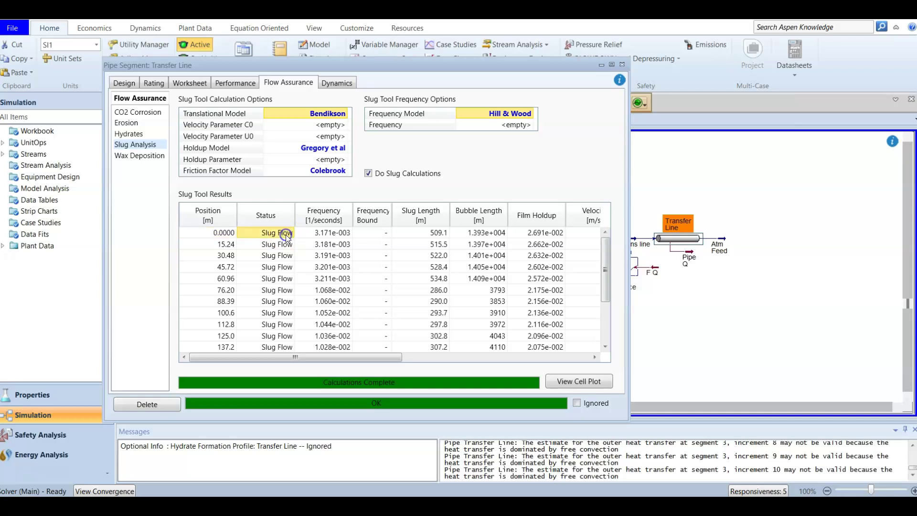
left_click(328, 237)
left_click(201, 231)
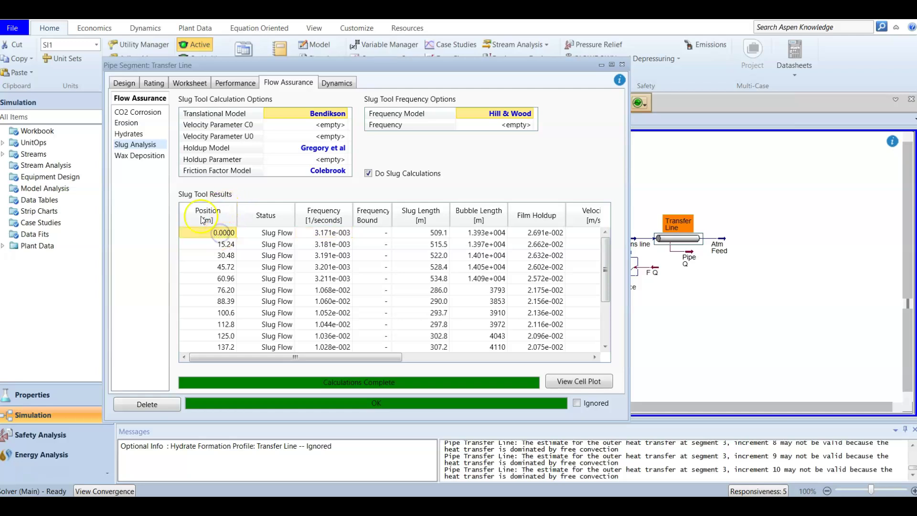
left_click(440, 237)
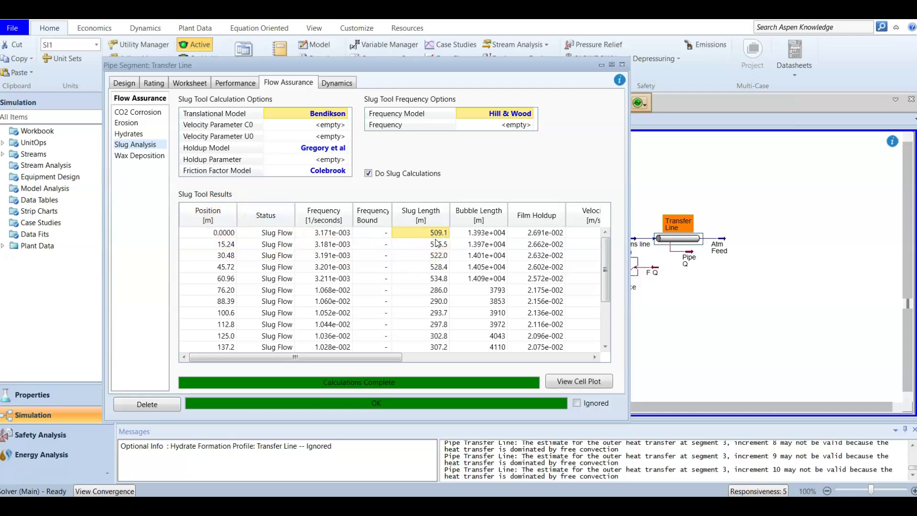
scroll(380, 277, "down", 2)
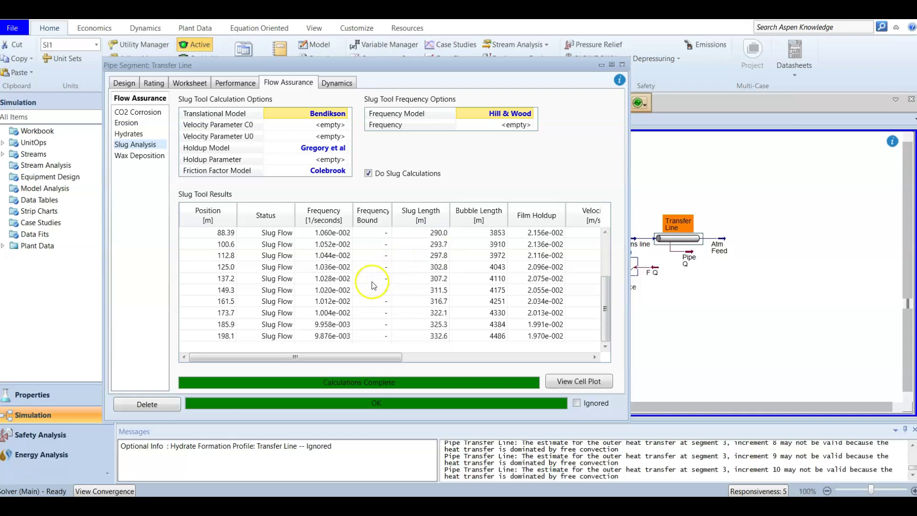
left_click(224, 335)
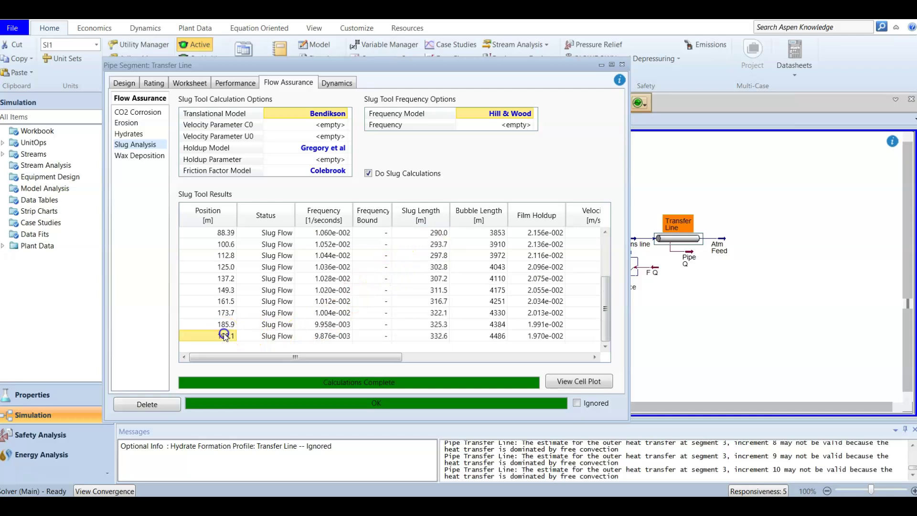
left_click(438, 336)
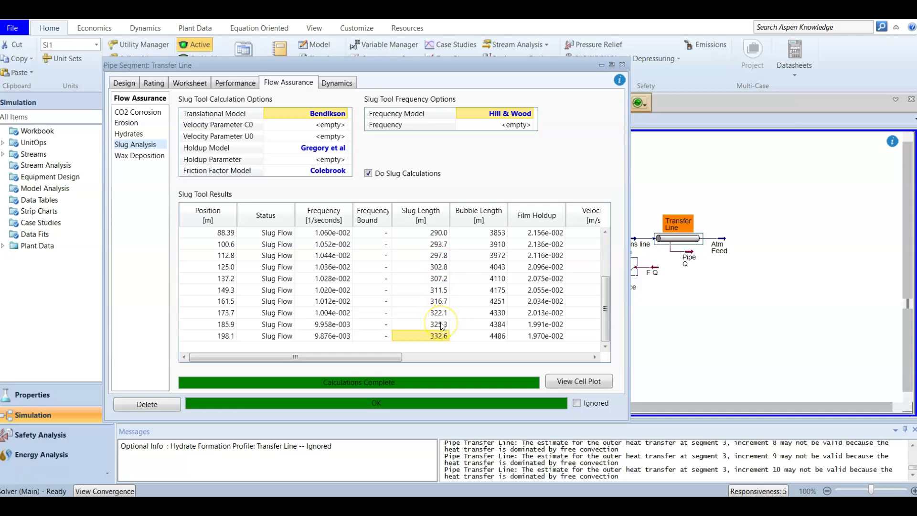
scroll(442, 326, "up", 2)
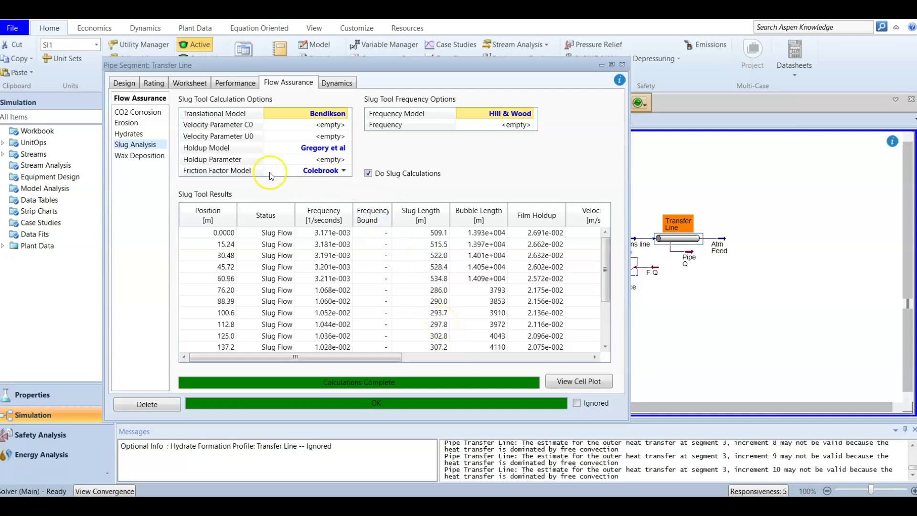
left_click(148, 134)
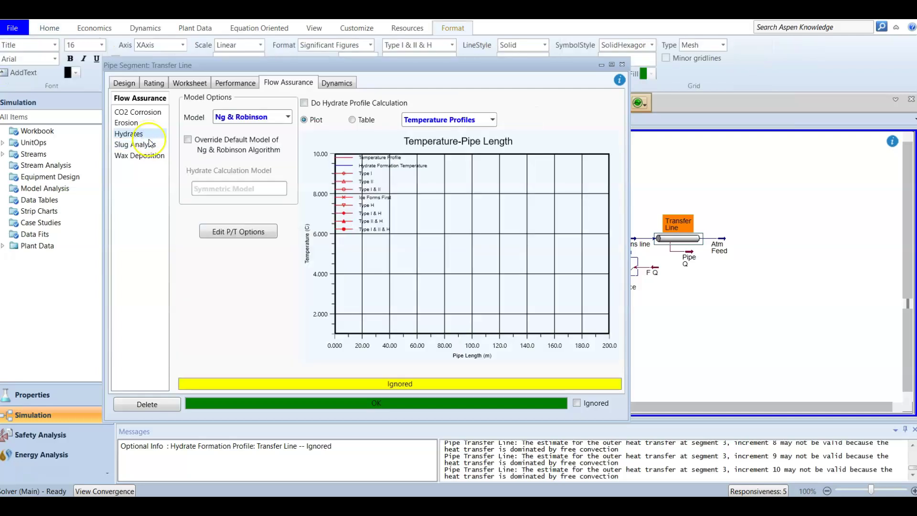
left_click(151, 156)
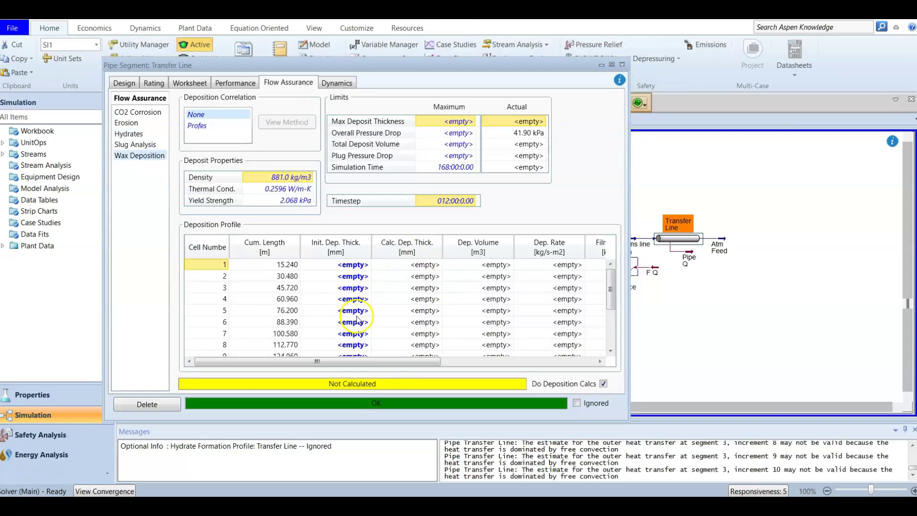
left_click(351, 371)
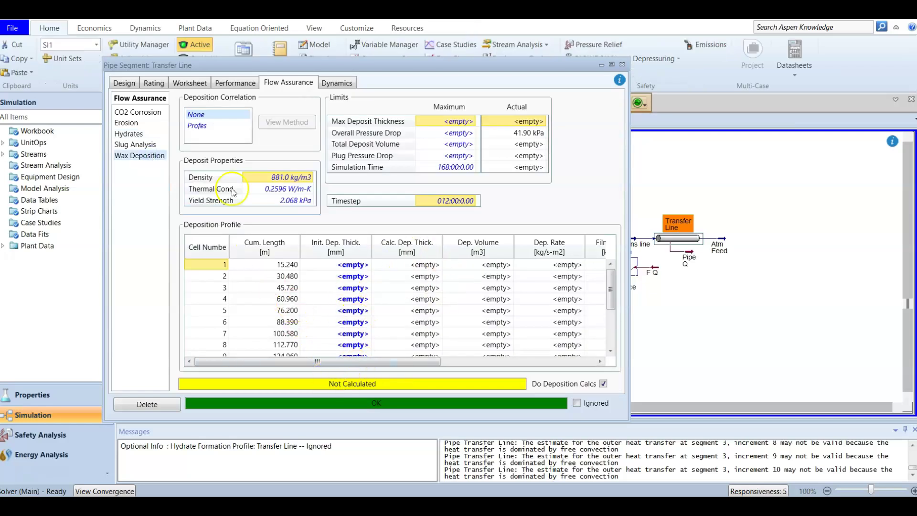
left_click(134, 145)
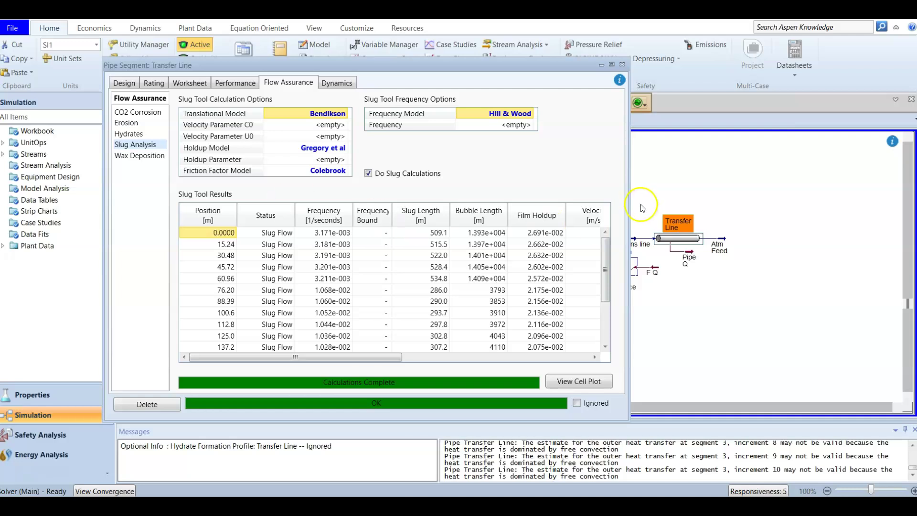
left_click(638, 191)
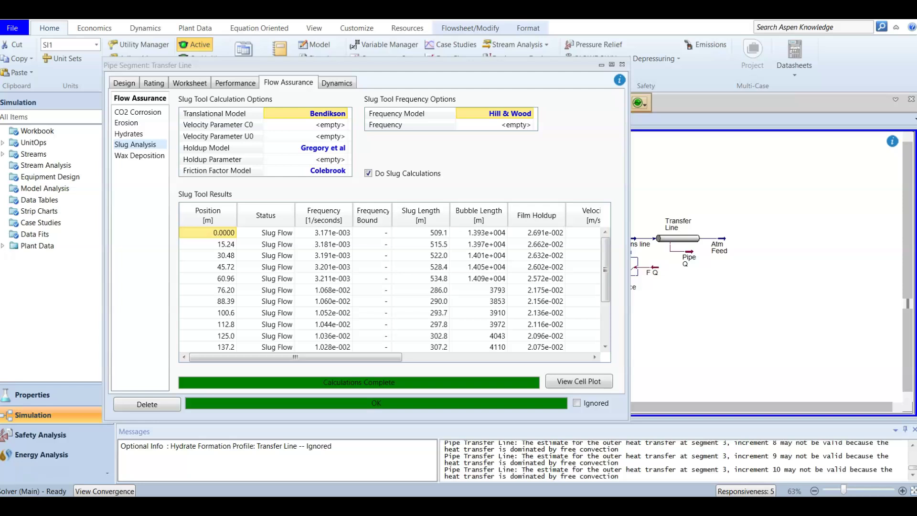
left_click(623, 64)
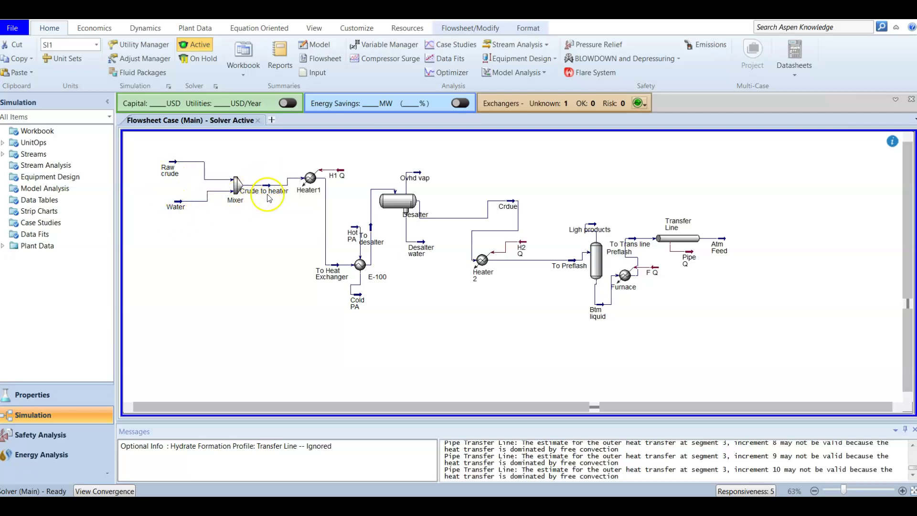
mouse_move(267, 190)
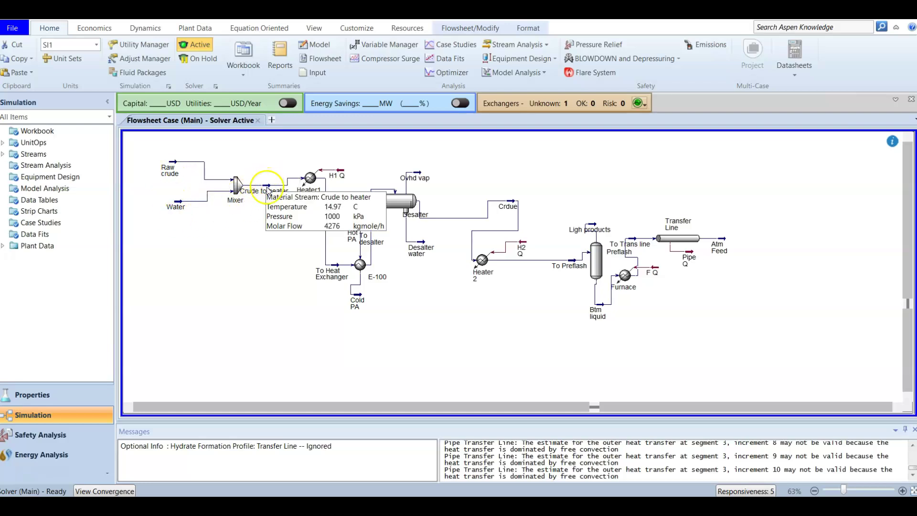
left_click(182, 238)
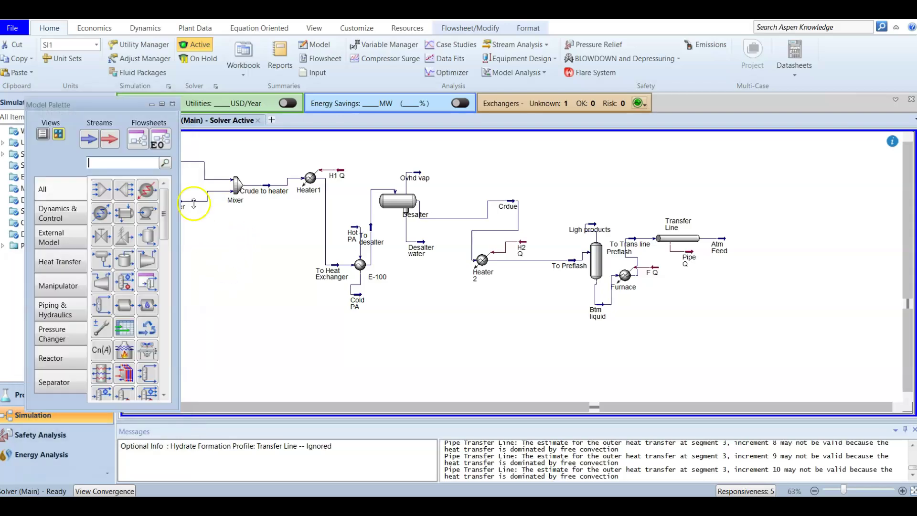
left_click_drag(93, 107, 270, 138)
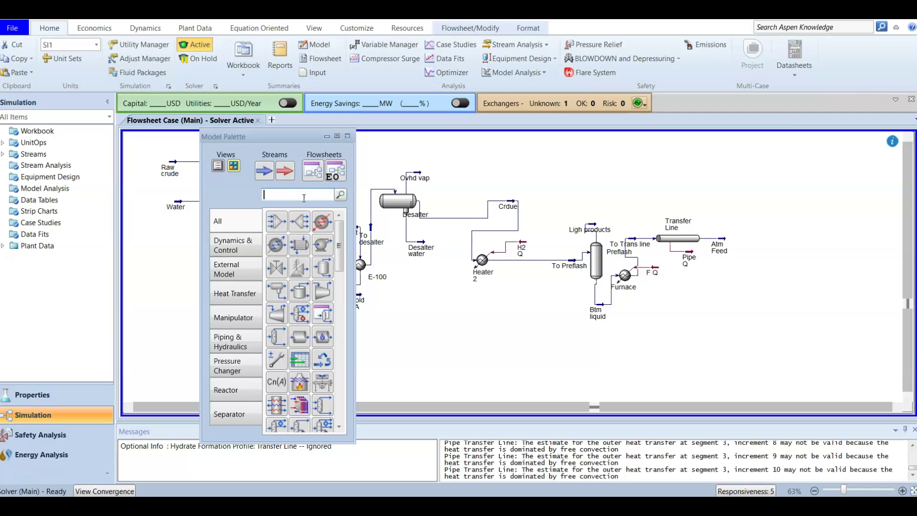
type("wate")
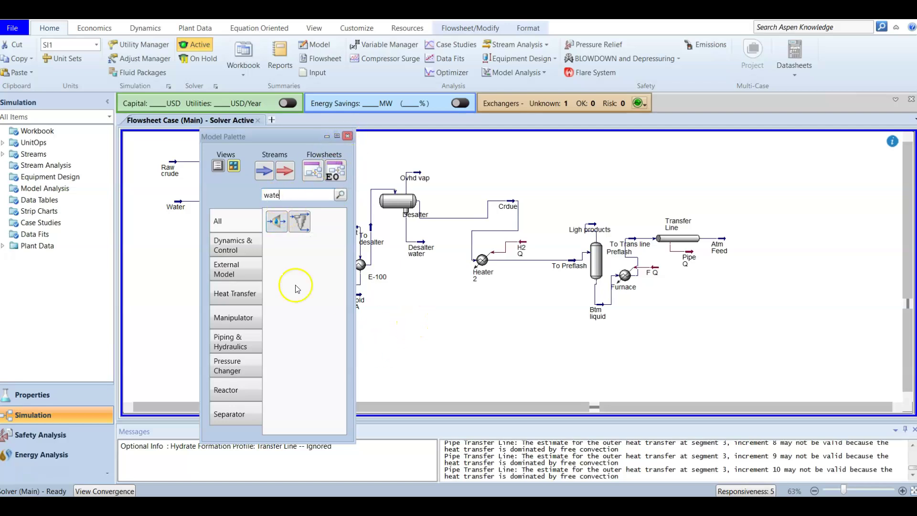
left_click_drag(281, 222, 182, 248)
mouse_move(174, 163)
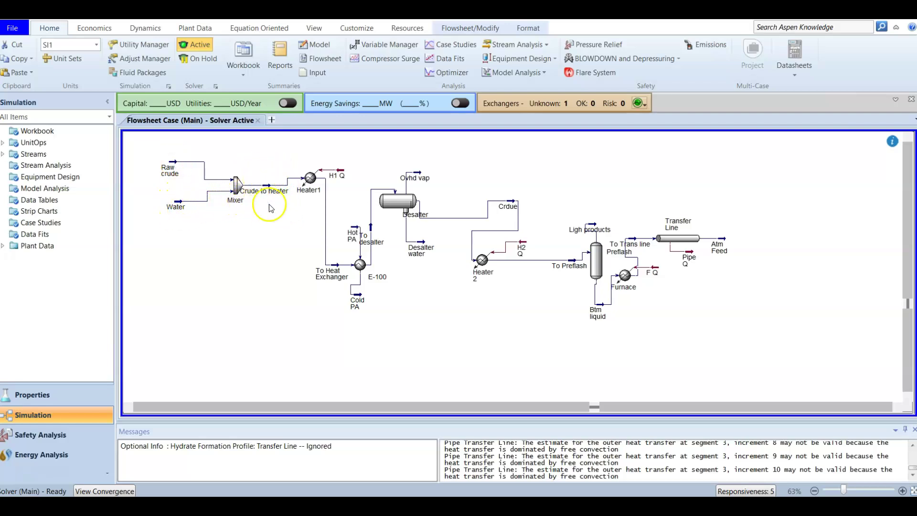
mouse_move(309, 179)
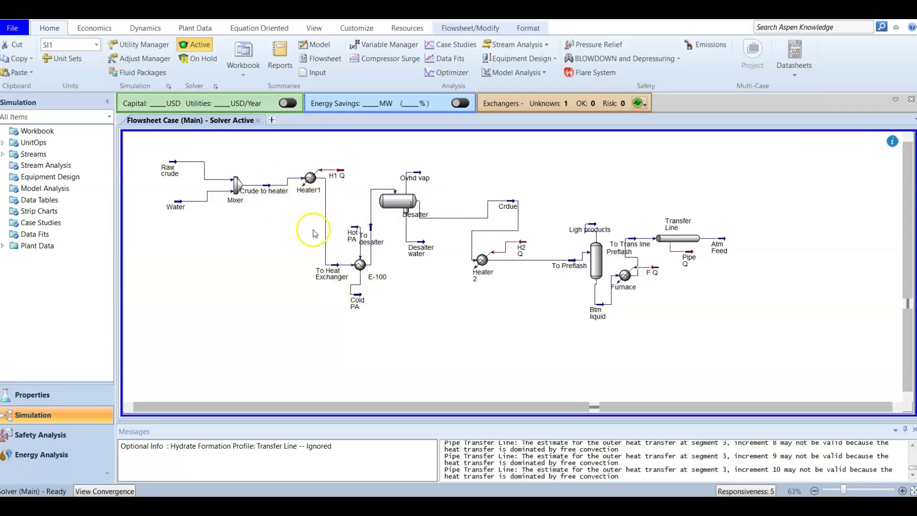
mouse_move(368, 264)
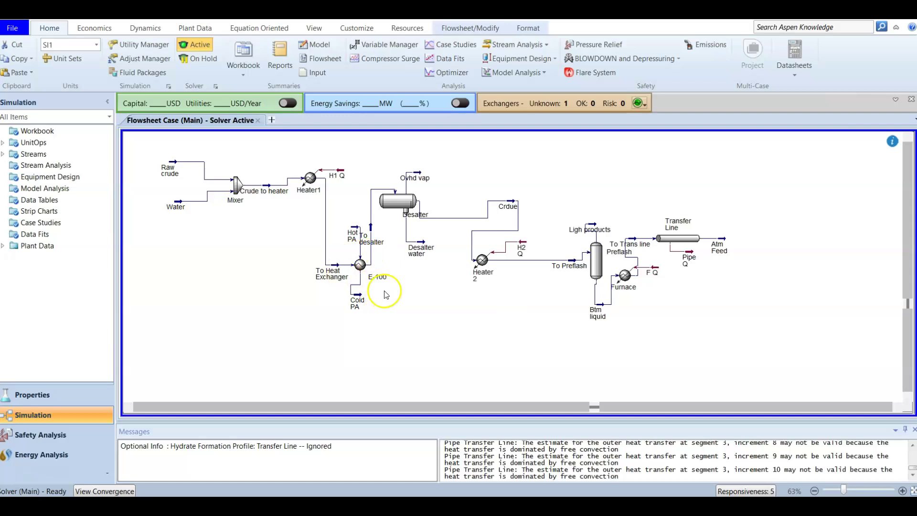
double_click(398, 201)
left_click_drag(238, 75, 358, 45)
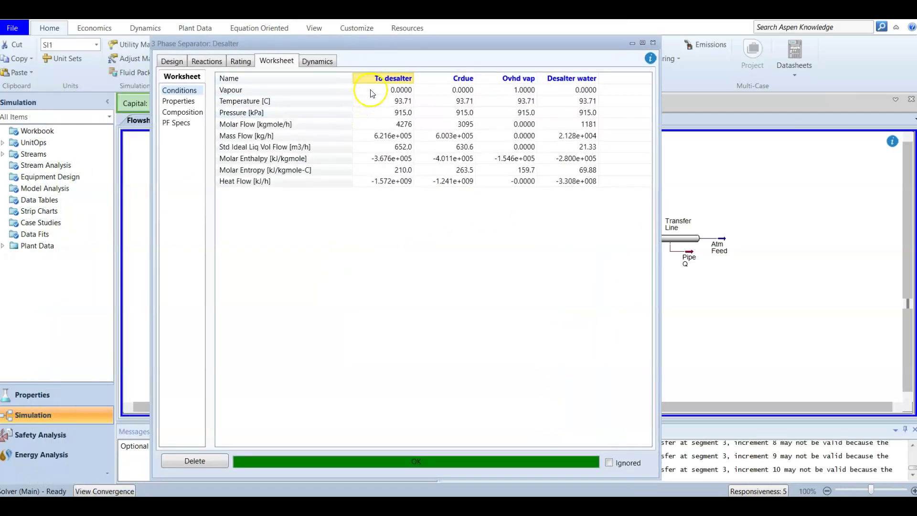
mouse_move(397, 176)
left_click(390, 91)
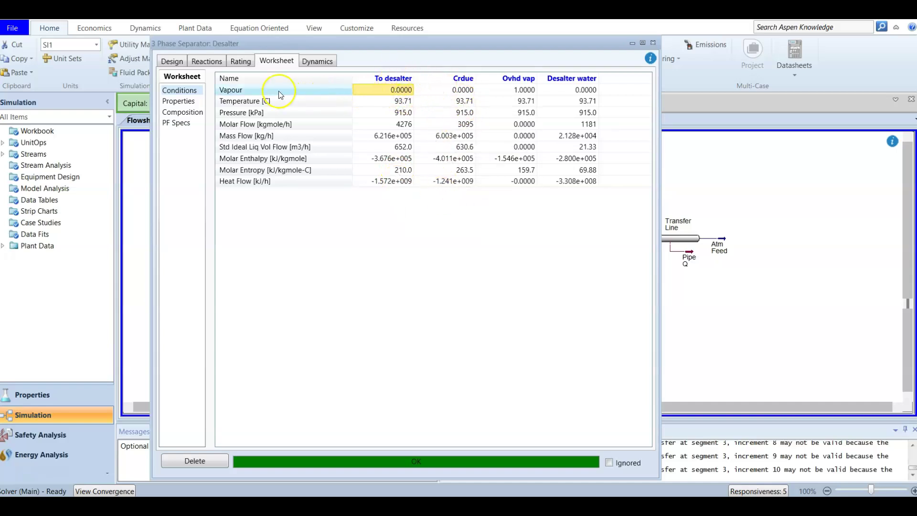
left_click(368, 92)
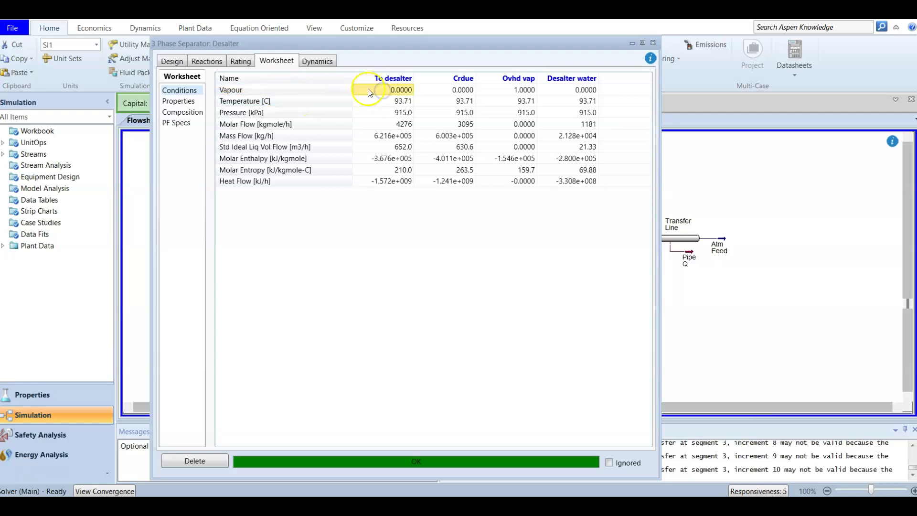
left_click(470, 92)
left_click(495, 93)
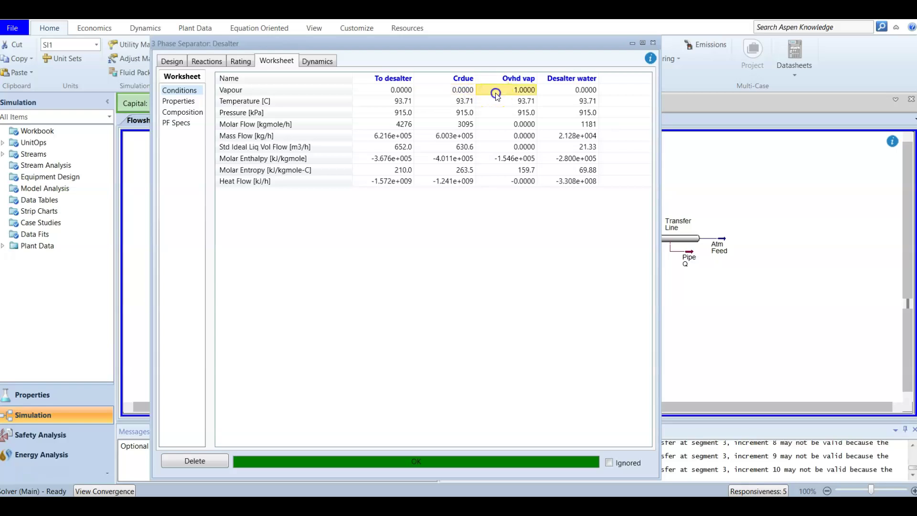
left_click(554, 92)
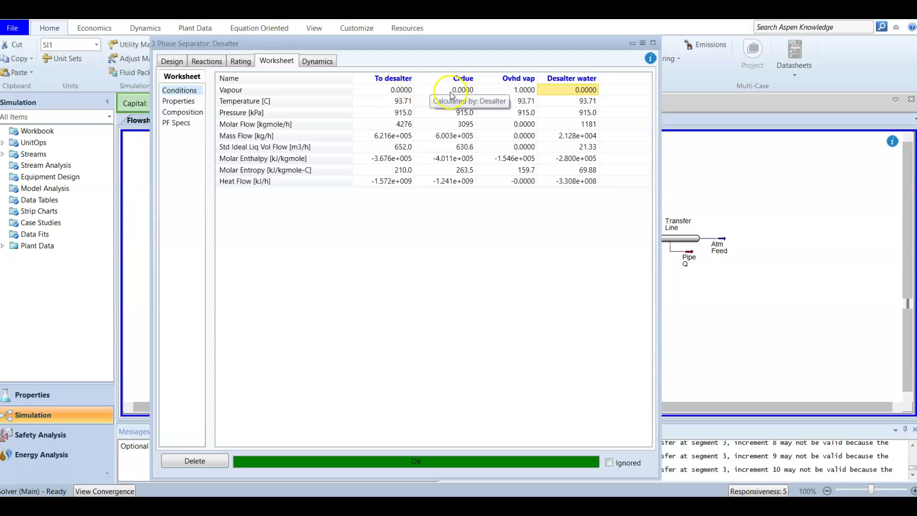
left_click(505, 90)
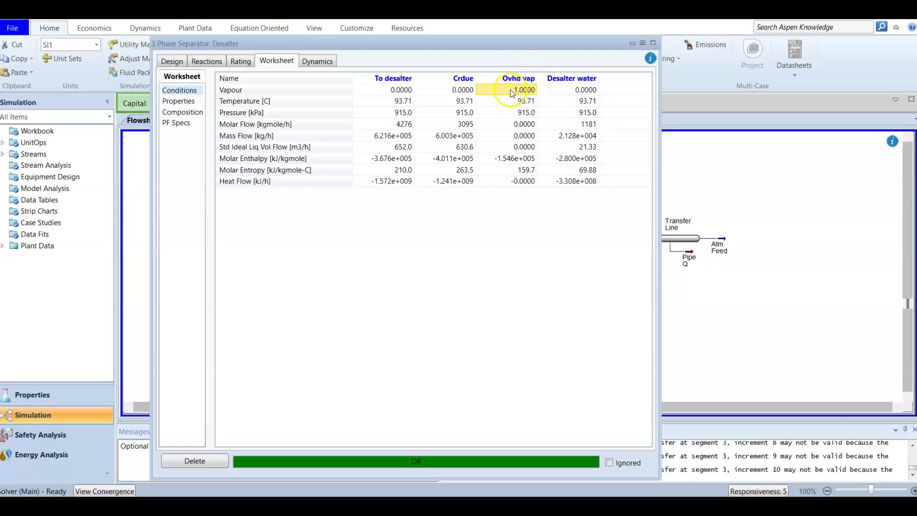
left_click(396, 101)
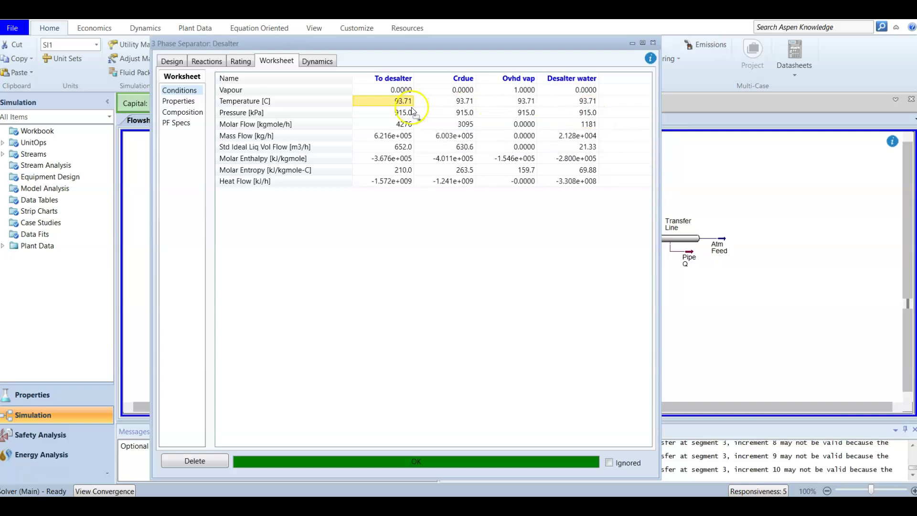
mouse_move(422, 112)
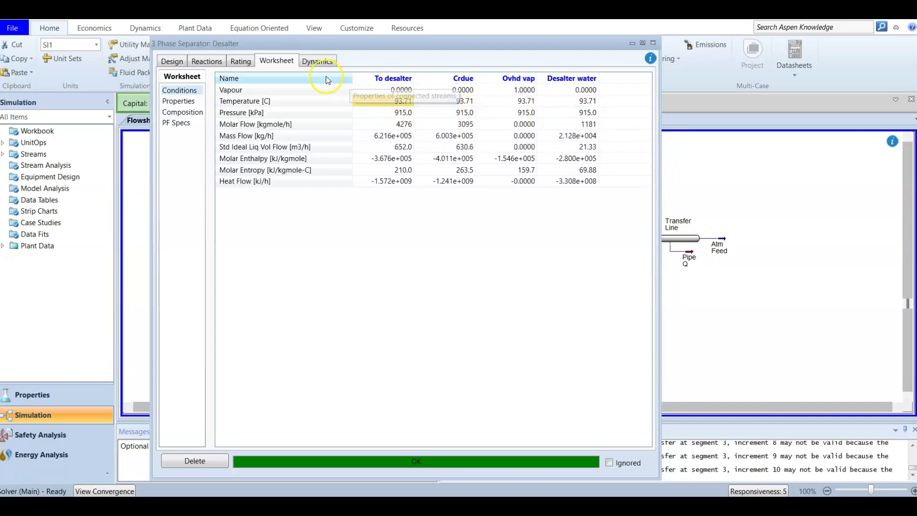
left_click(318, 62)
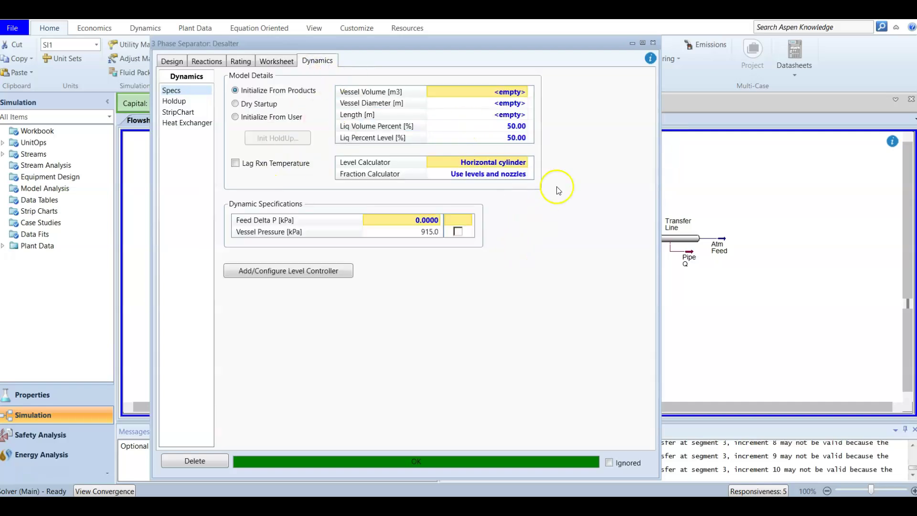
left_click(652, 43)
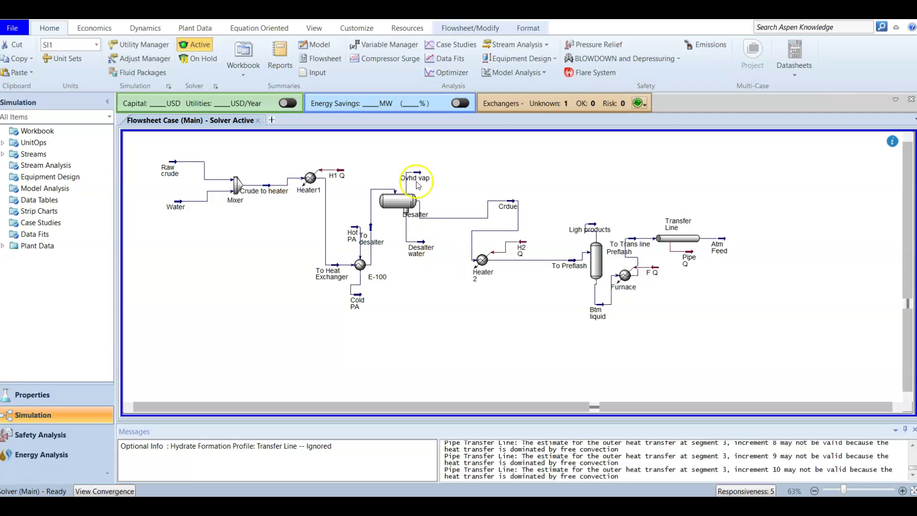
Move the Crdue stream left near the Desalter, then inspect the Ligh products and Btm liquid streams
double_click(510, 204)
left_click_drag(509, 205, 460, 197)
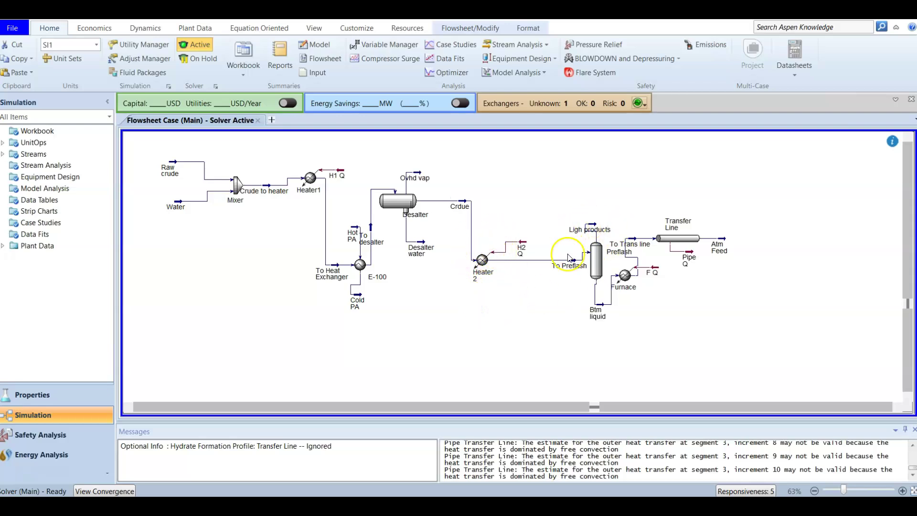
mouse_move(599, 272)
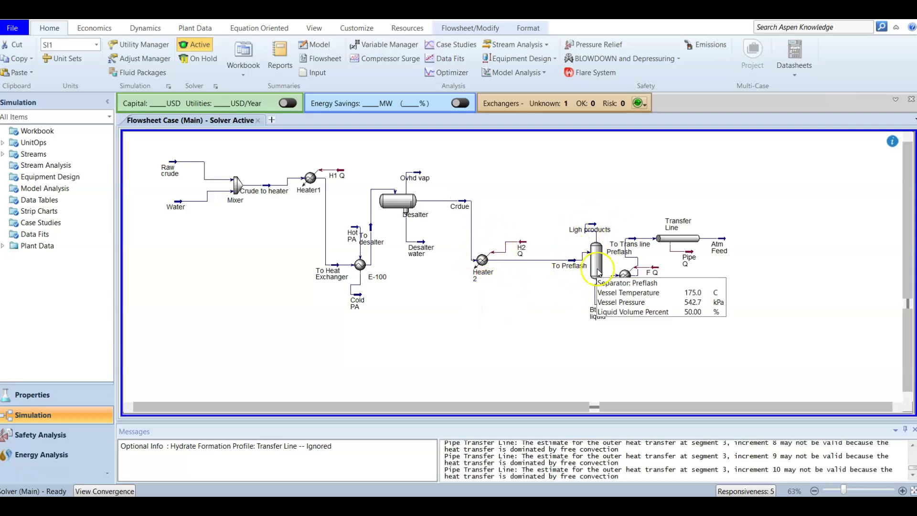
double_click(594, 222)
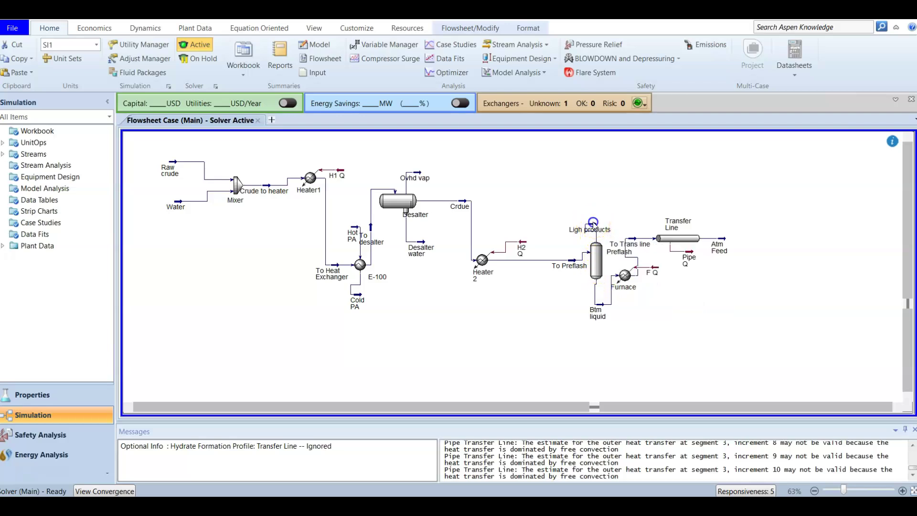
left_click(609, 303)
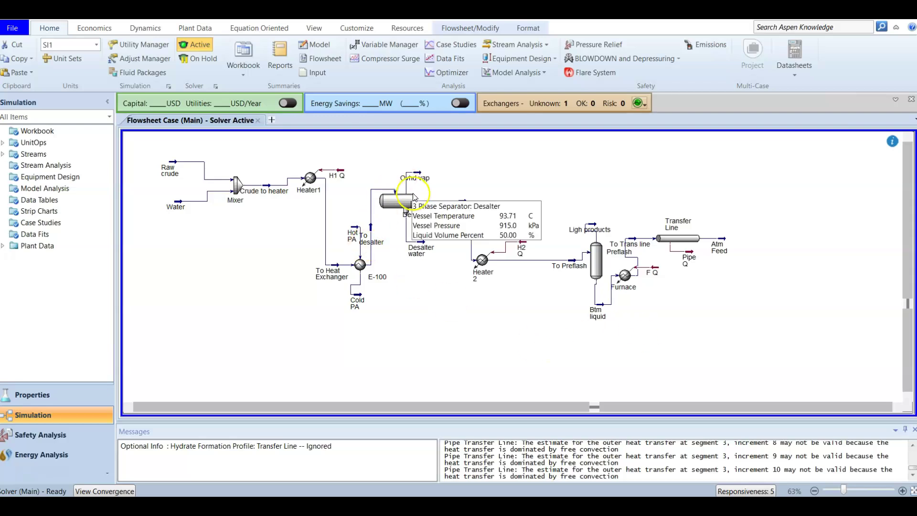
left_click(381, 227)
double_click(370, 228)
double_click(503, 91)
left_click(399, 132)
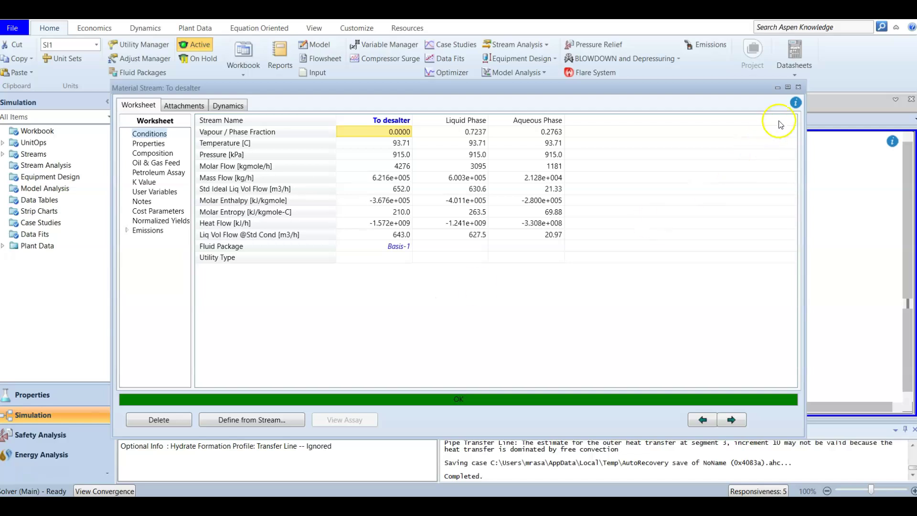
left_click(796, 87)
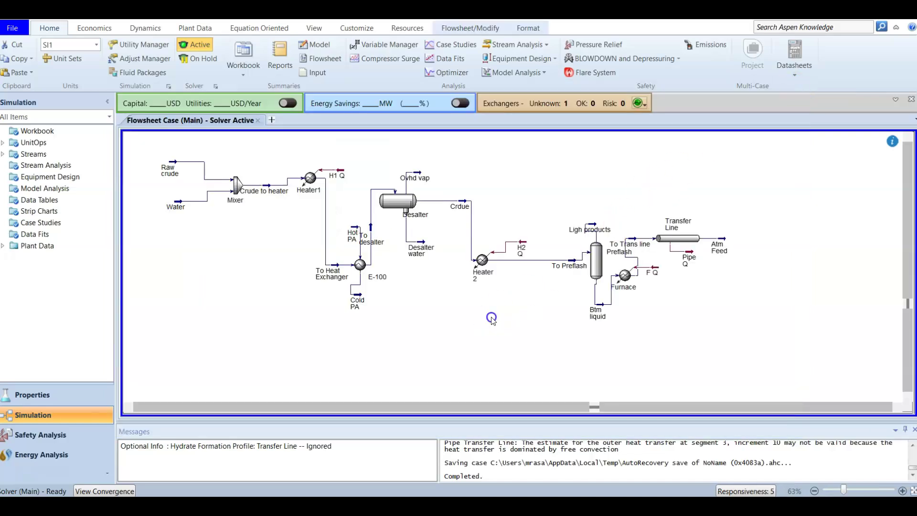